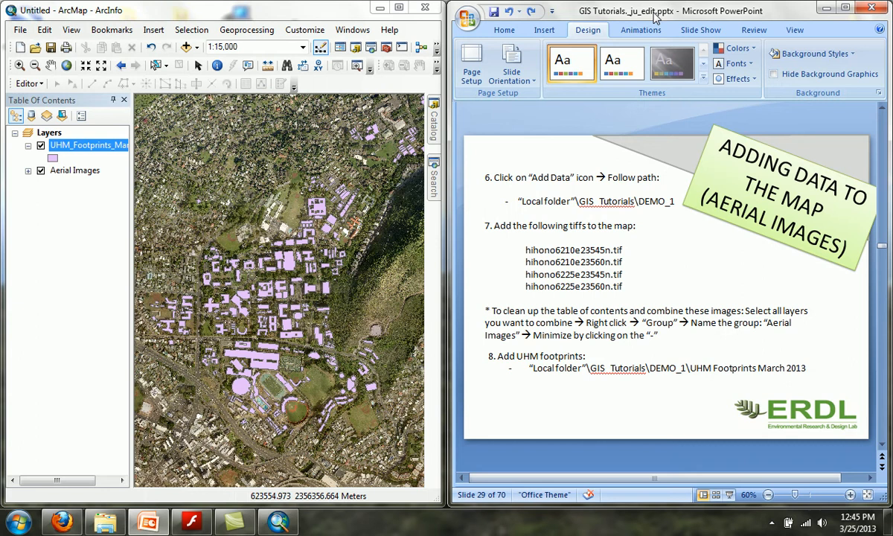
Add the UHM_road_casings_WGS72.shp shapefile from the UHM Road Casings WGS72 folder in DEMO_1 to the map
key("Page_Down")
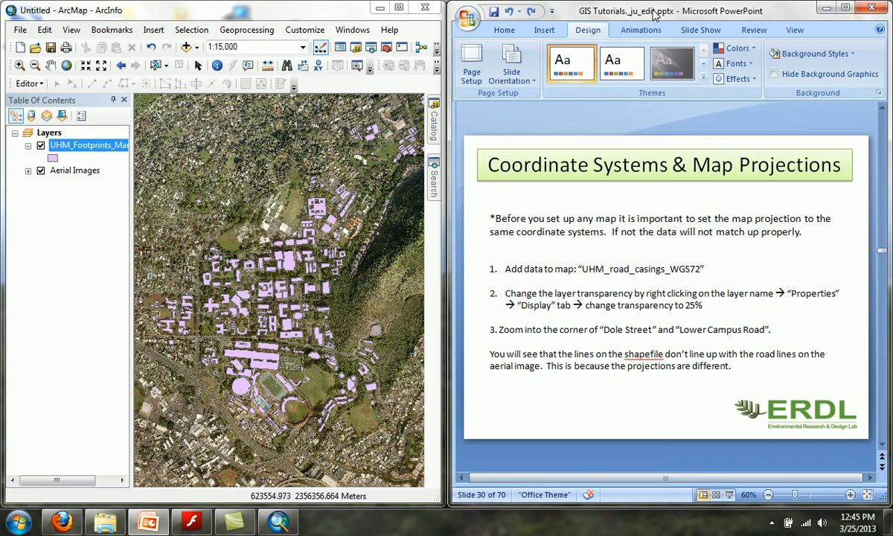
left_click(190, 50)
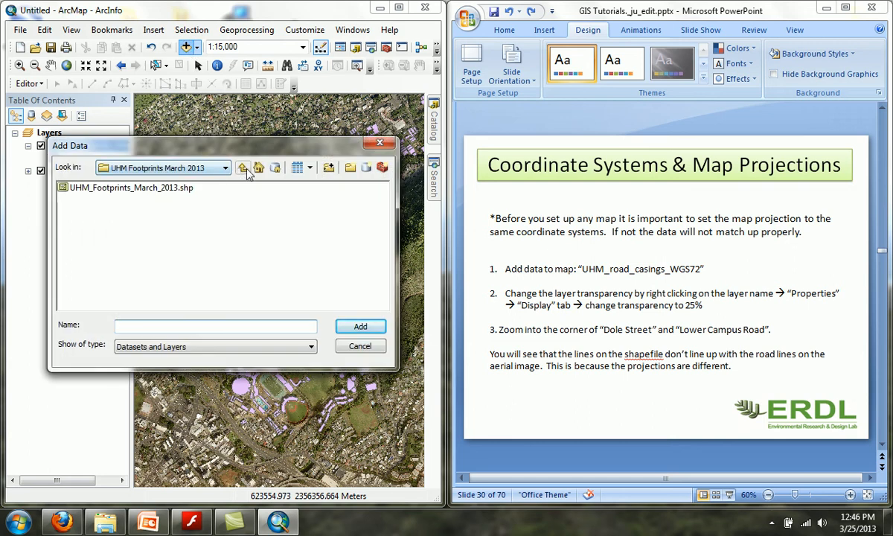
left_click(243, 168)
double_click(162, 200)
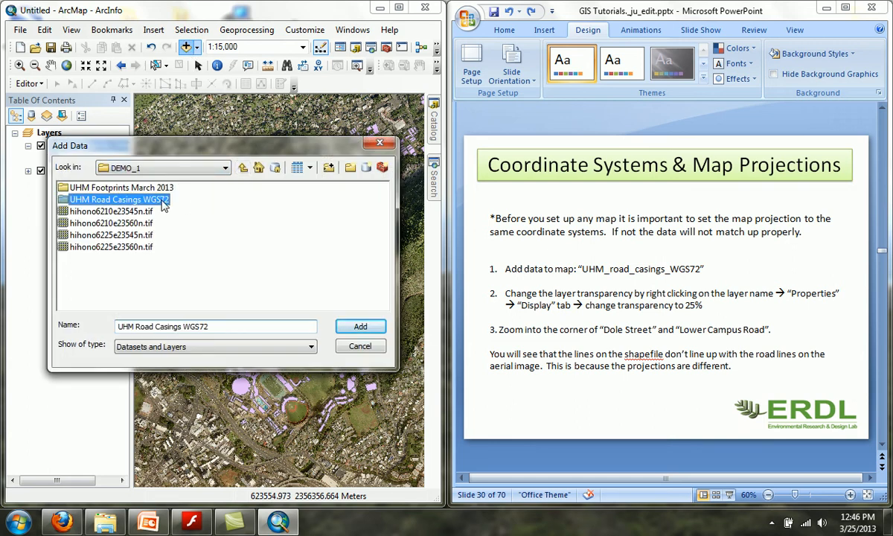
left_click(155, 187)
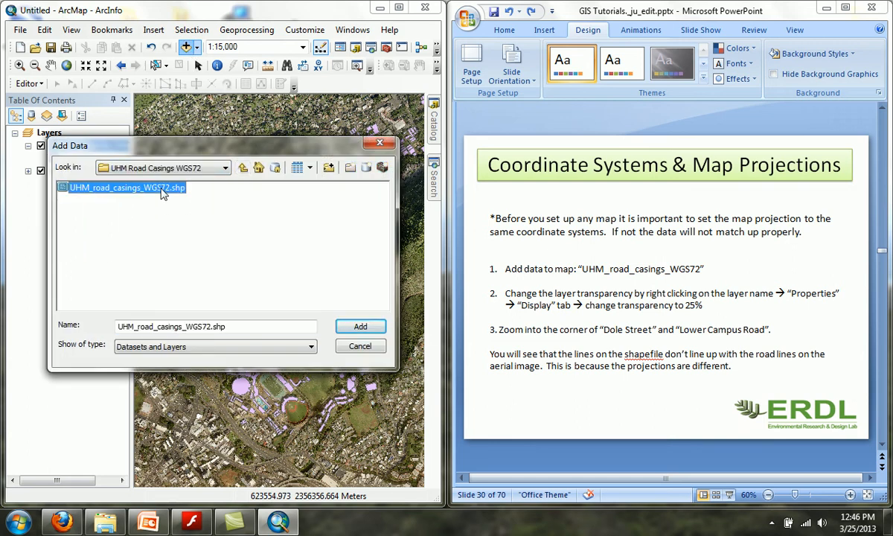
left_click(370, 327)
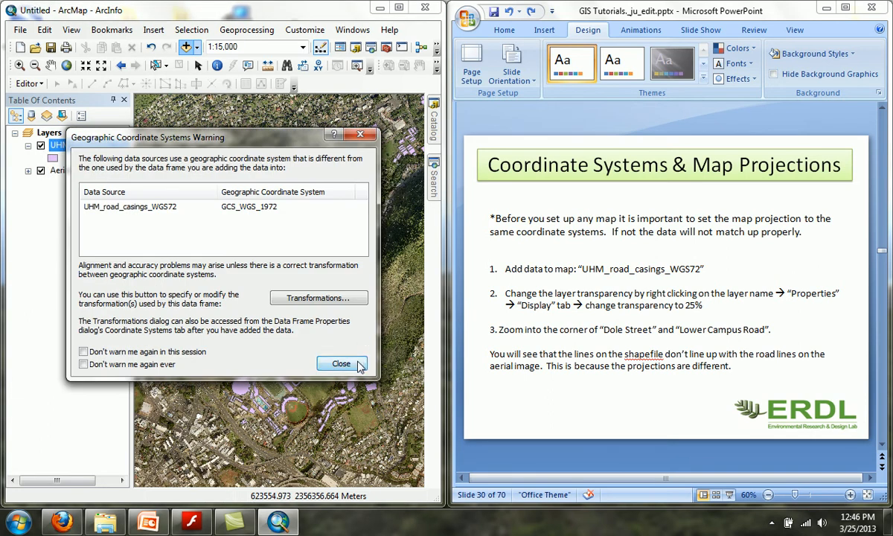
left_click(358, 364)
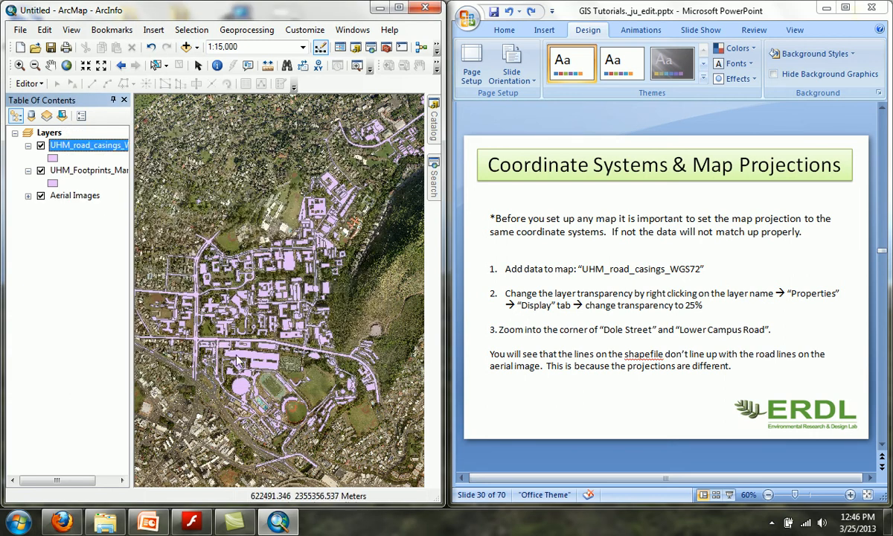
Symbolize the road casings layer with the Grey style and a darker grey fill colour
left_click(54, 159)
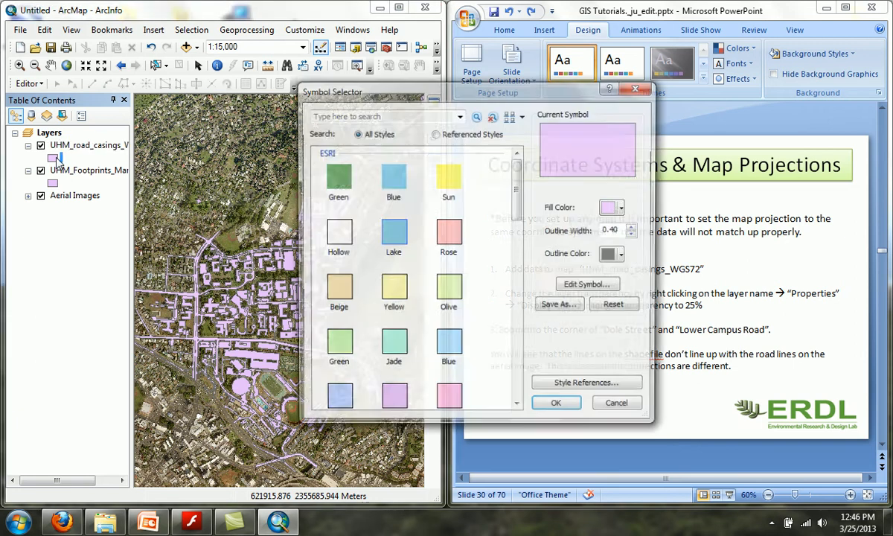
scroll(488, 194, "down", 3)
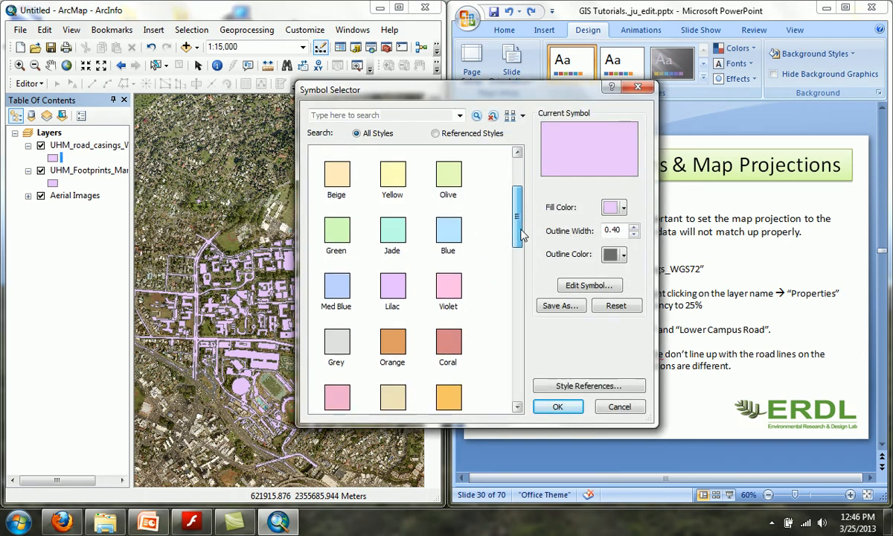
left_click(338, 342)
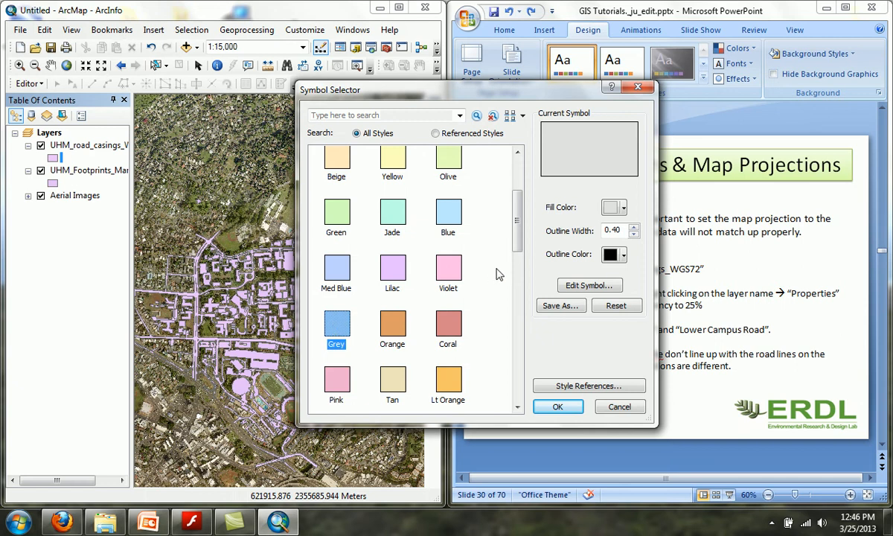
left_click(623, 207)
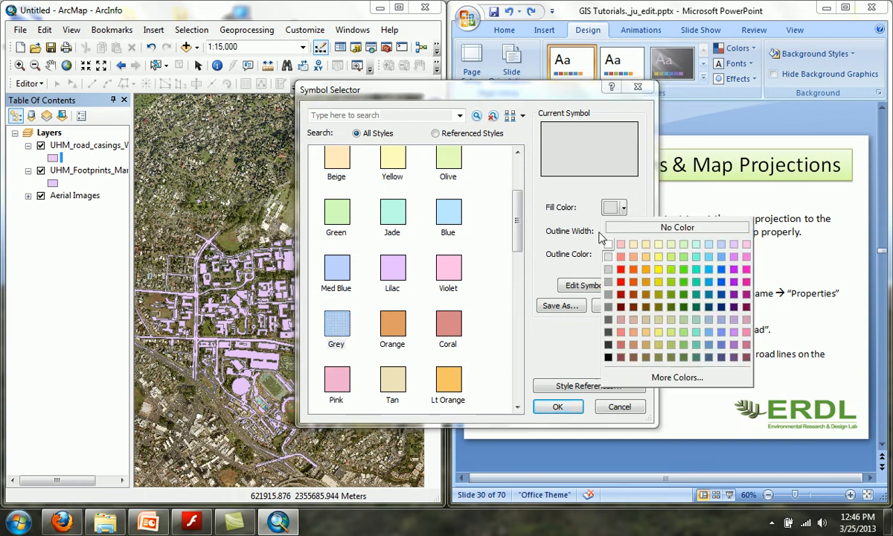
left_click(609, 289)
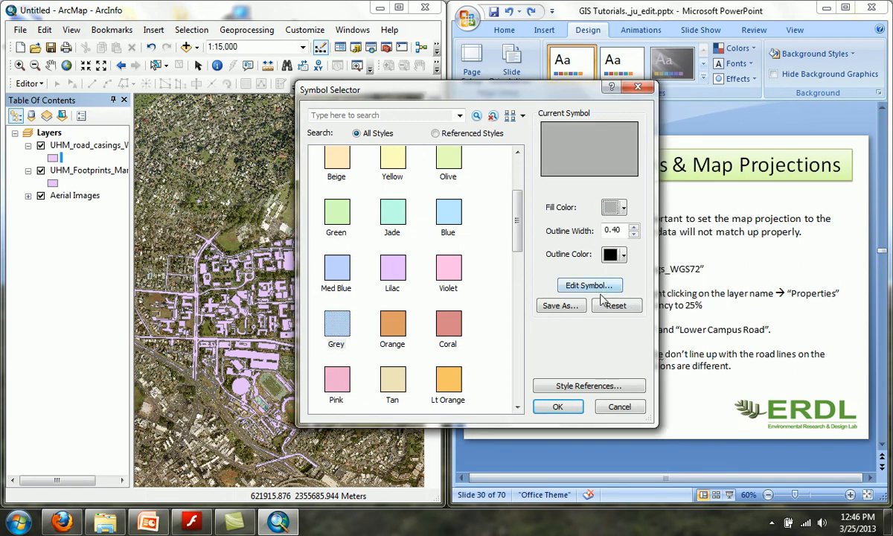
left_click(561, 406)
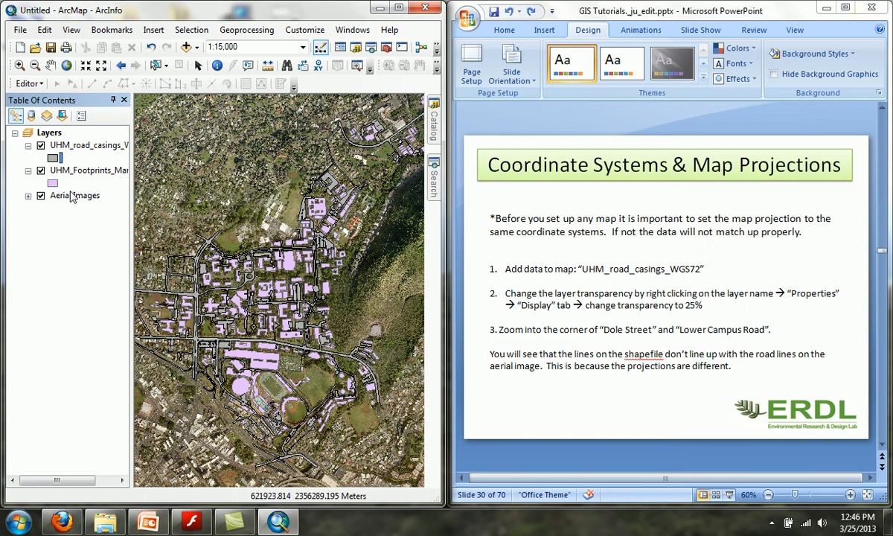
Apply the yellow Sun symbol to the road casings layer
left_click(53, 158)
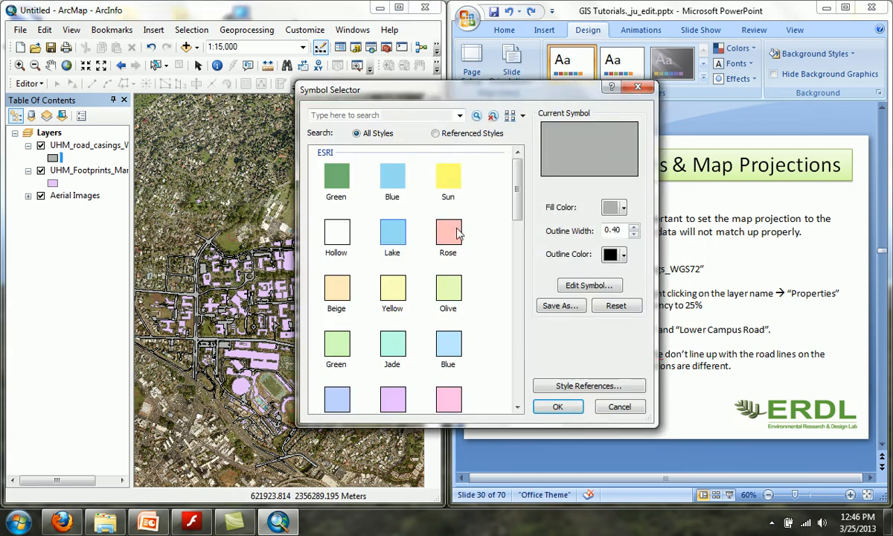
left_click(447, 174)
left_click(563, 406)
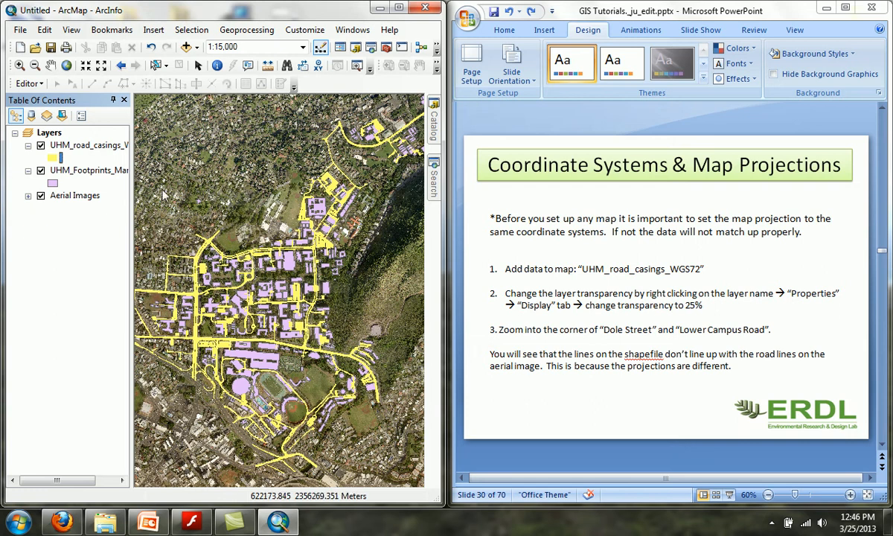
Set the road casings layer's display transparency to 25%
left_click(105, 148)
right_click(105, 147)
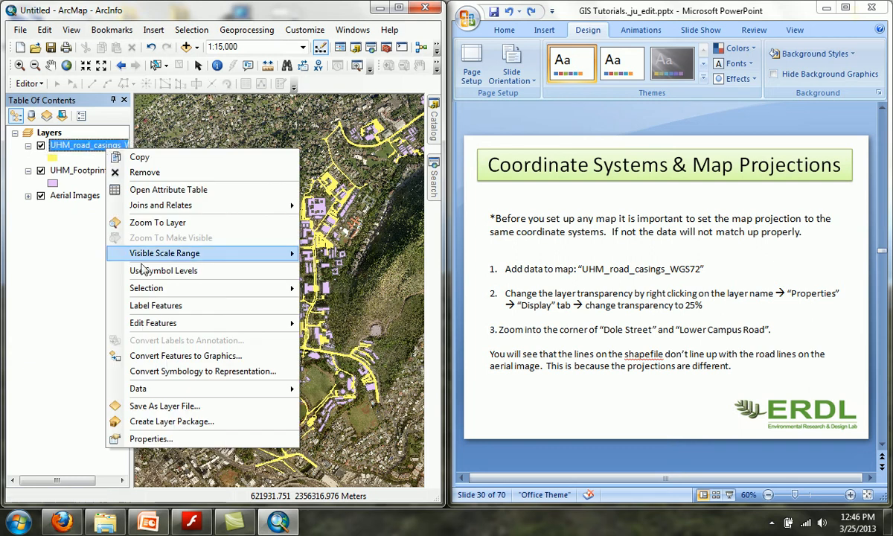
left_click(177, 439)
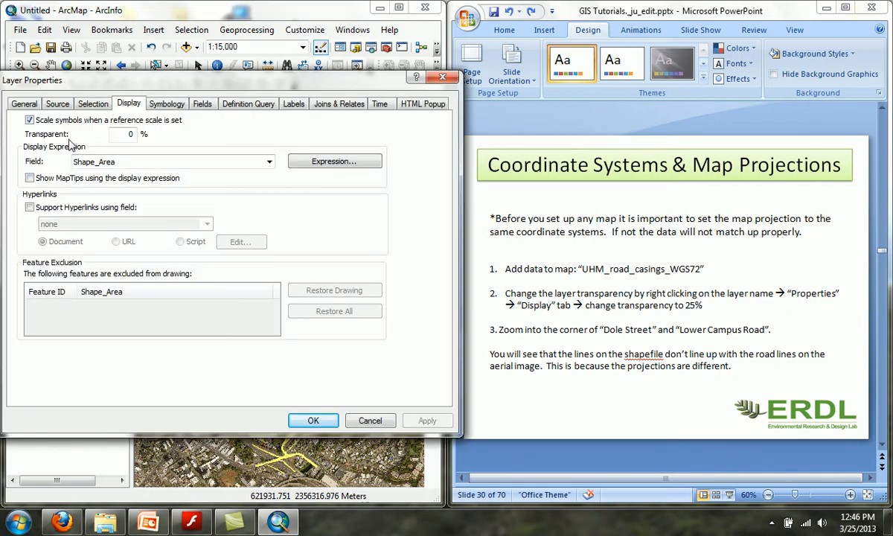
left_click(123, 139)
key("Delete")
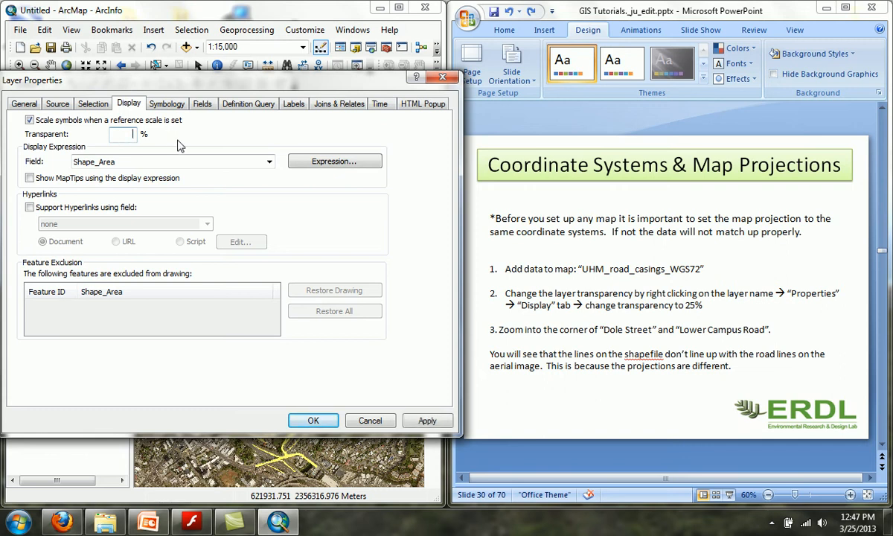
type("25")
left_click(427, 421)
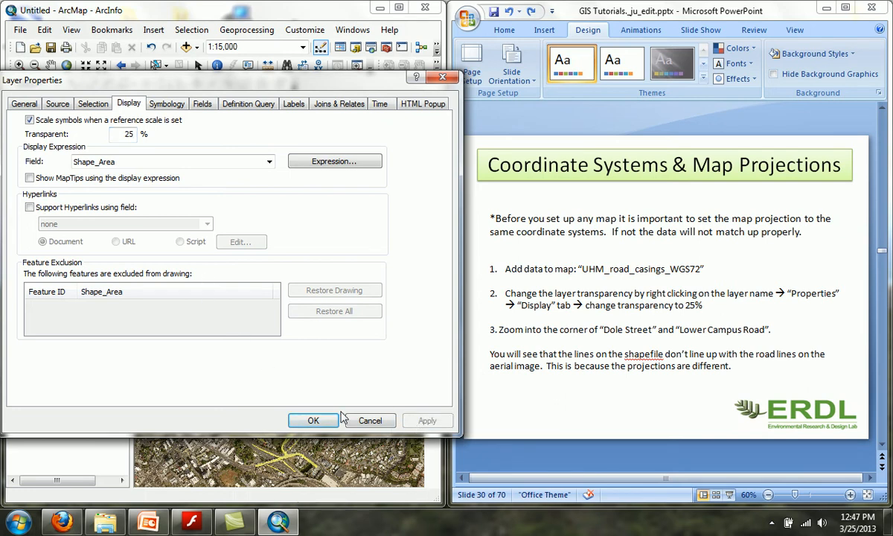
left_click(313, 421)
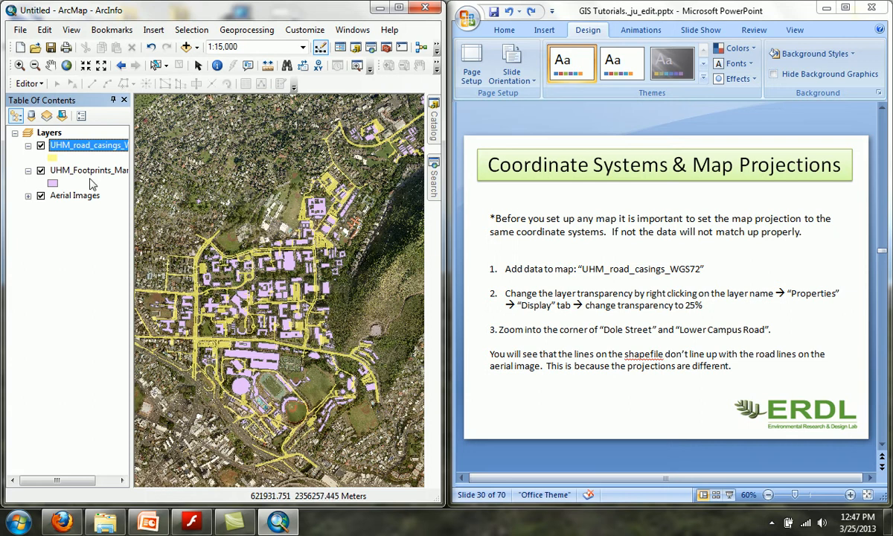
Zoom in on the corner of Dole Street and Lower Campus Road to compare the road casings with the aerial image
left_click(38, 142)
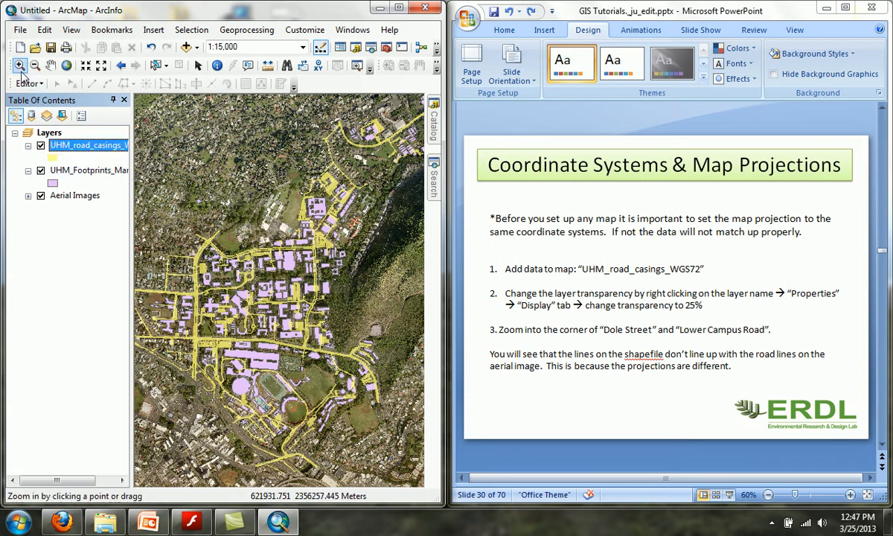
left_click(19, 66)
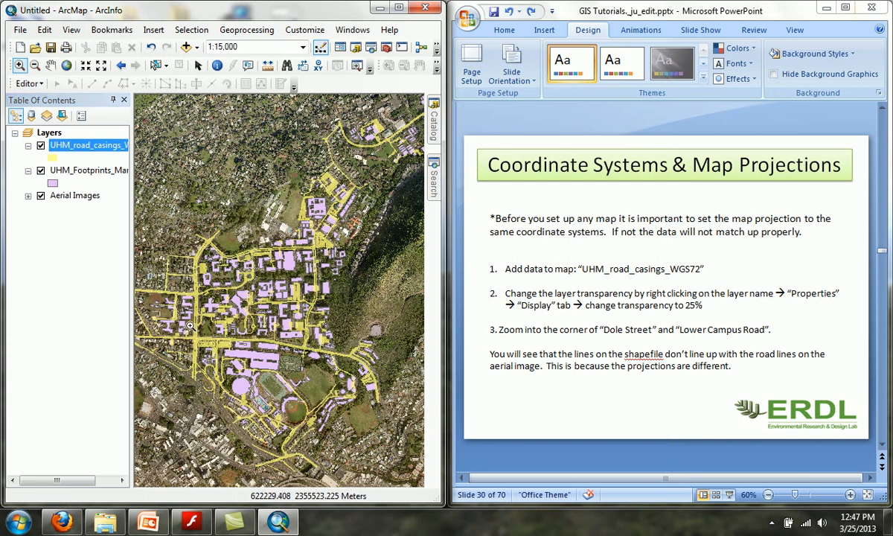
left_click_drag(167, 308, 212, 340)
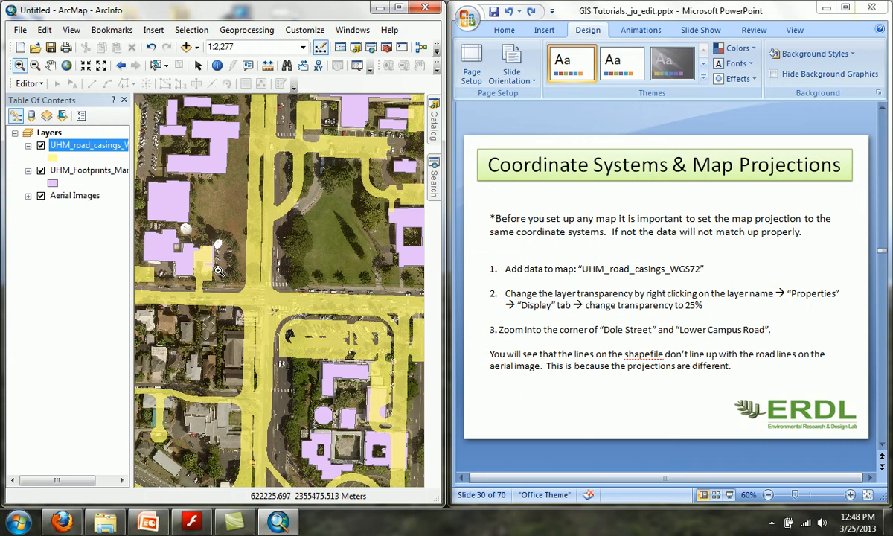
left_click_drag(228, 247, 300, 345)
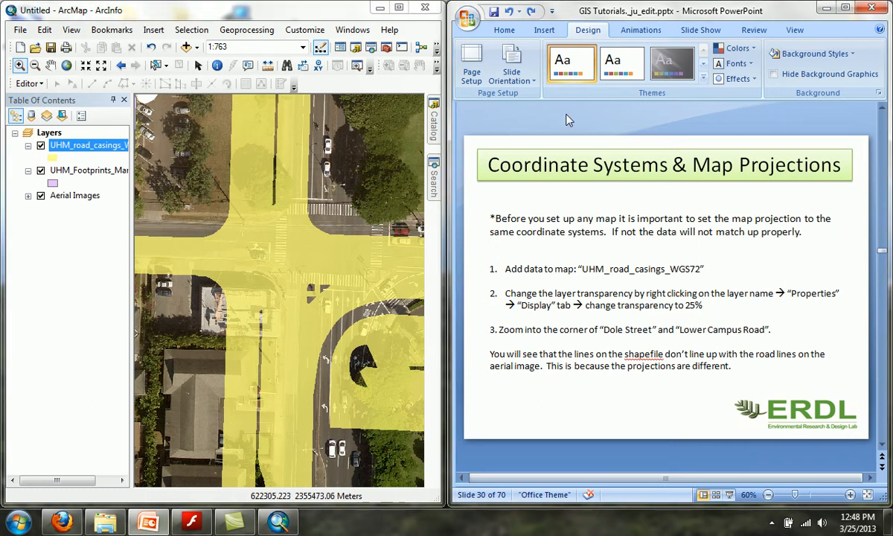
Read through the tutorial slides on map projections and the UTM system up to the shapefile projection instructions
scroll(568, 120, "down", 1)
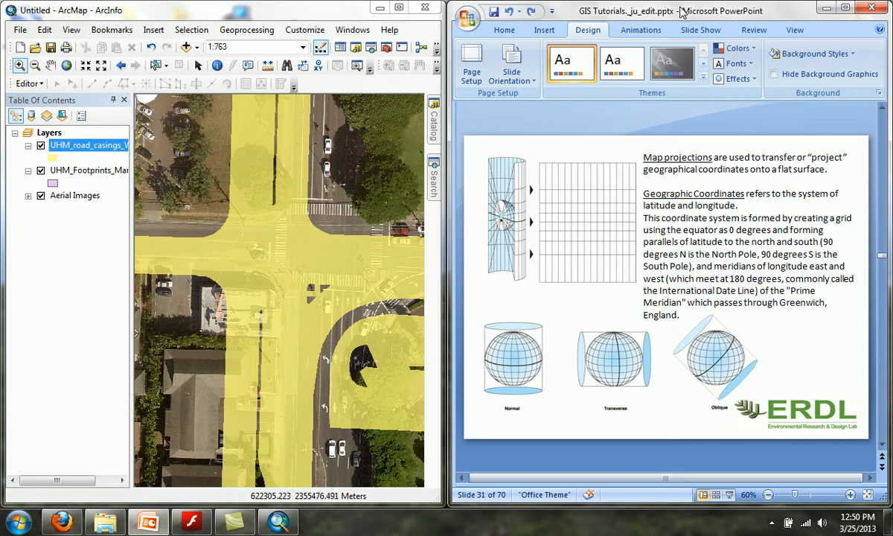
key("Page_Down")
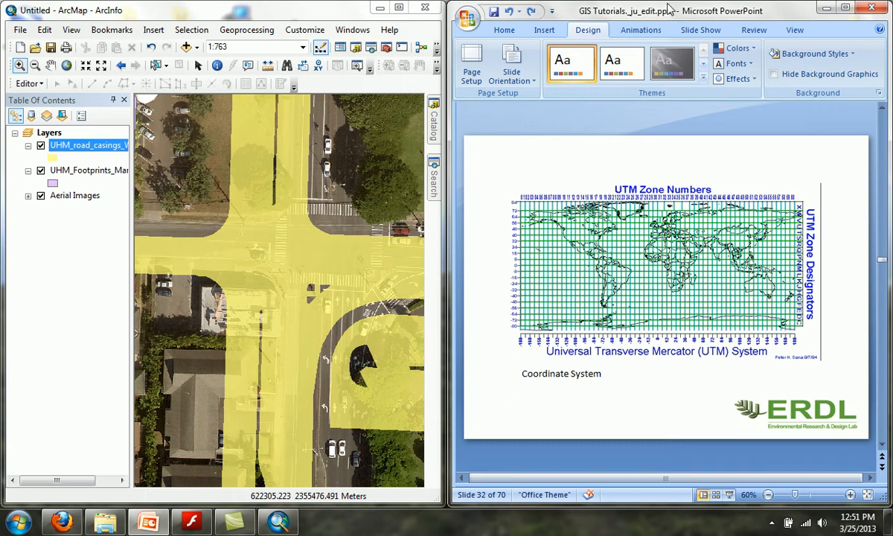
key("Page_Down")
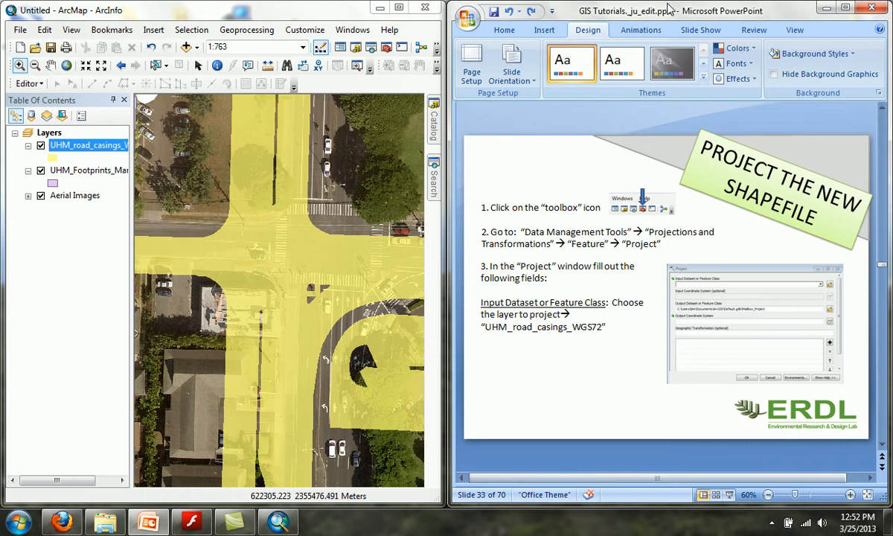
Open the feature Project tool from the Projections and Transformations toolset of Data Management Tools
left_click(386, 48)
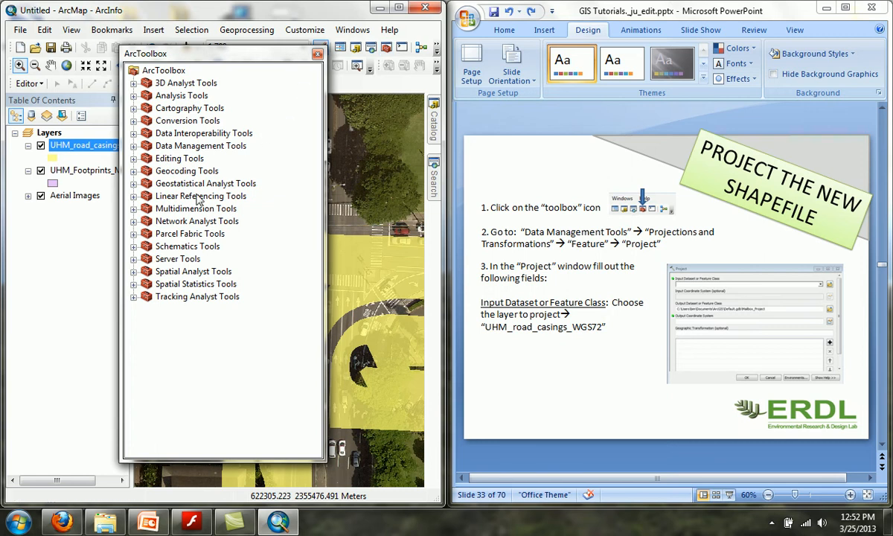
left_click(133, 146)
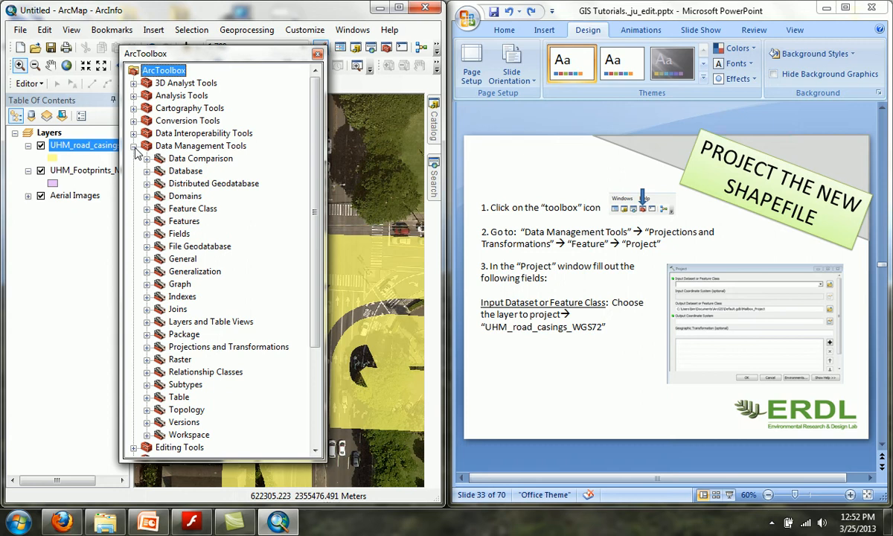
left_click(146, 348)
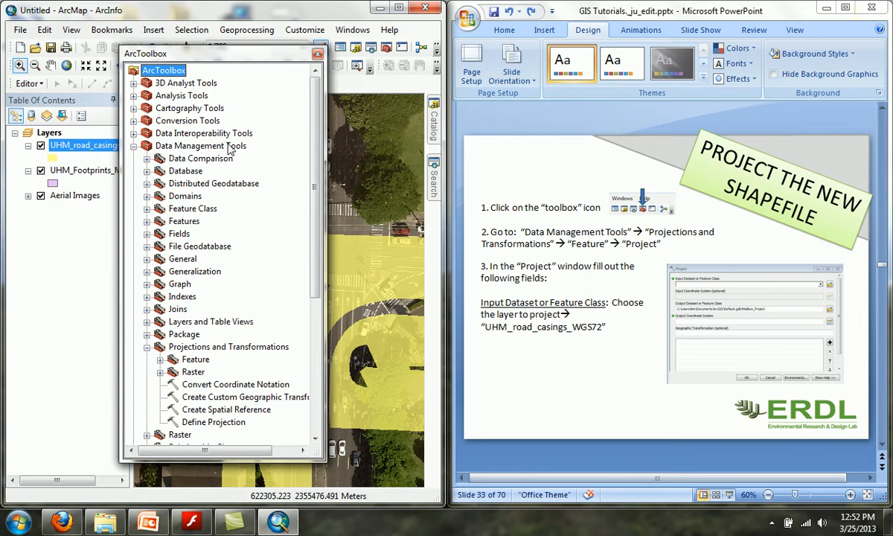
left_click(159, 360)
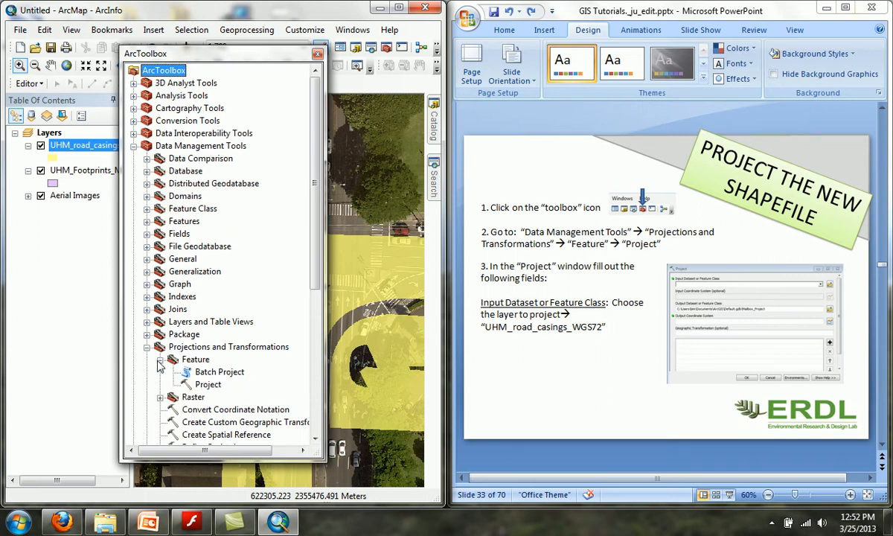
left_click(208, 385)
double_click(212, 386)
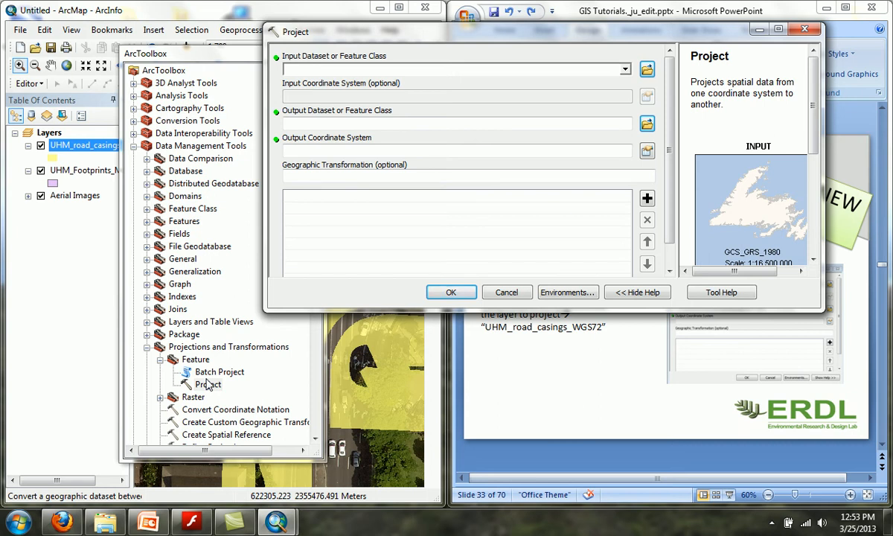
Fit the Project dialog beside the tutorial slide and choose UHM_road_casings_WGS72 as the input dataset
left_click_drag(303, 32, 42, 23)
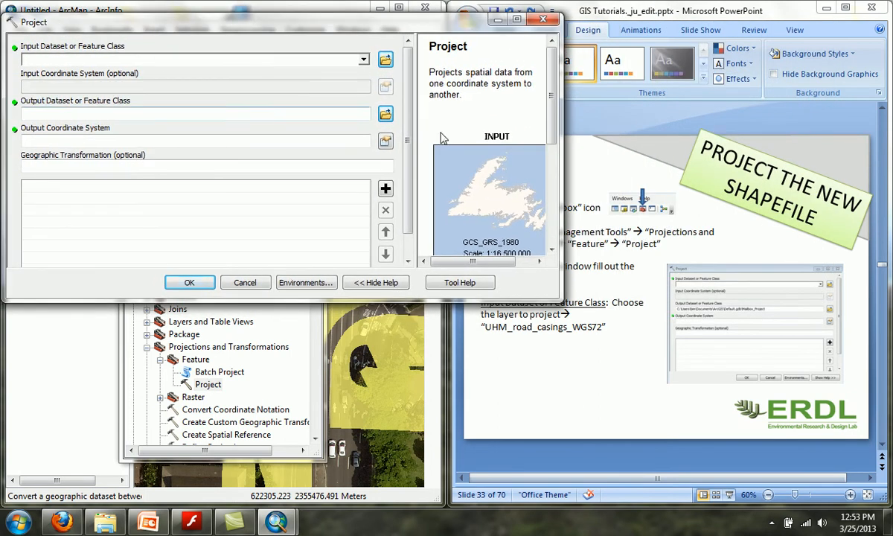
left_click_drag(560, 148, 438, 140)
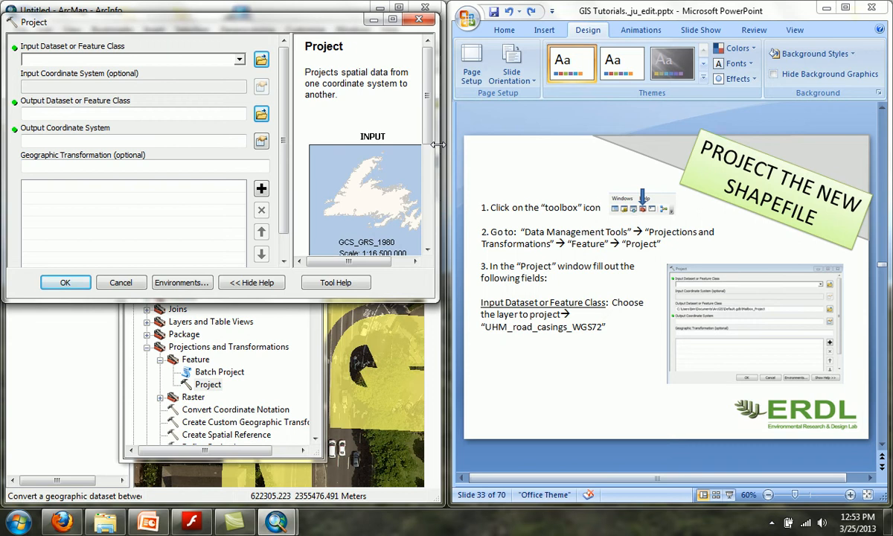
left_click(240, 59)
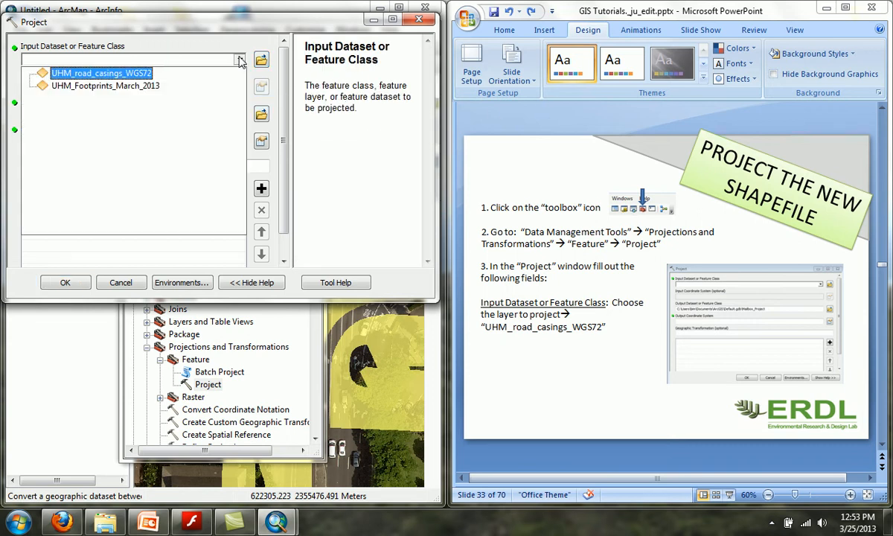
left_click(140, 75)
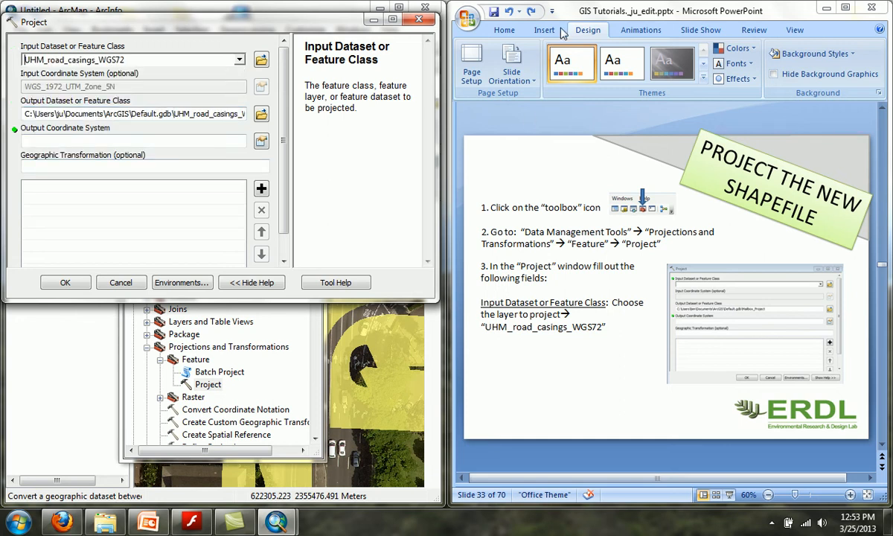
Advance the tutorial to the output dataset instructions and browse to the DEMO_1 folder in GIS_Tutorials for the output feature class
left_click(608, 10)
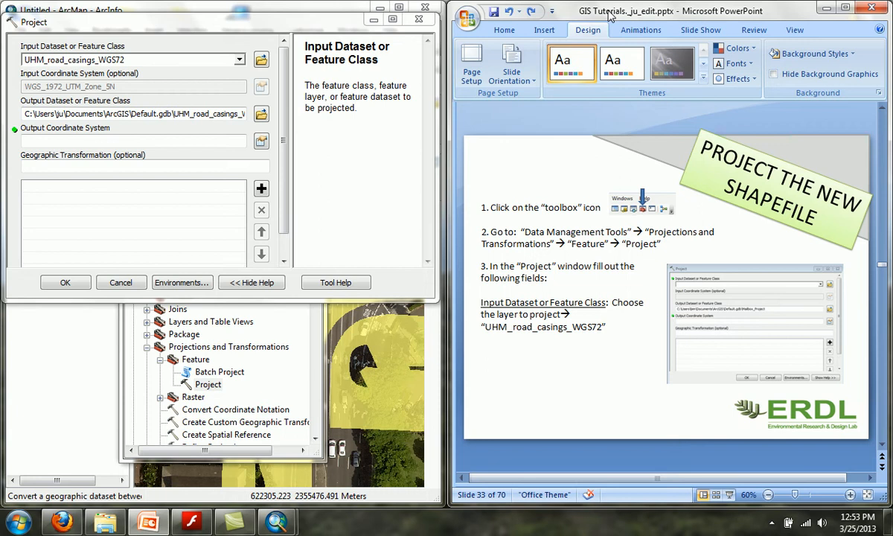
key("Page_Down")
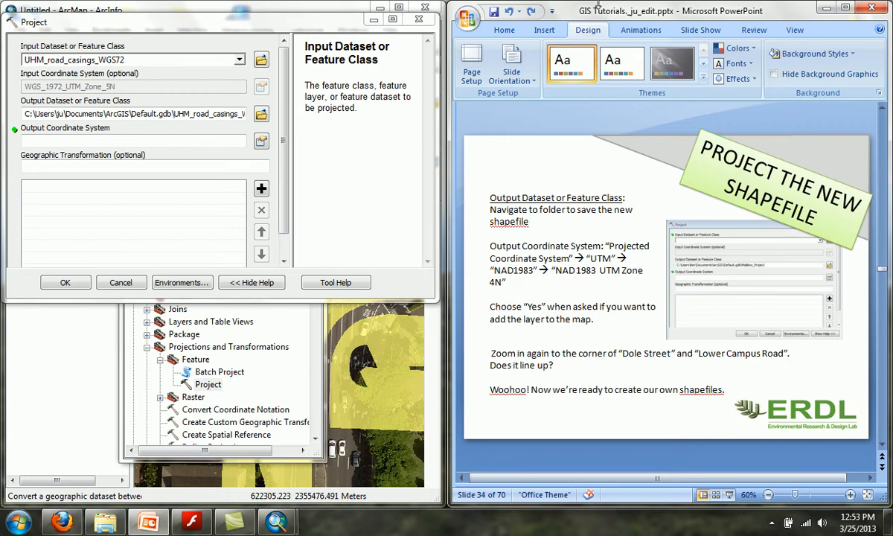
left_click(260, 116)
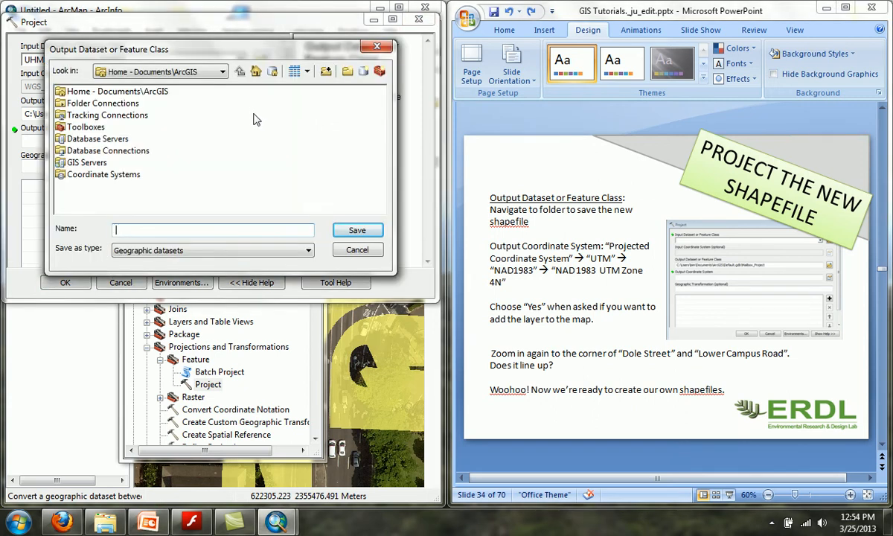
left_click(104, 104)
double_click(70, 103)
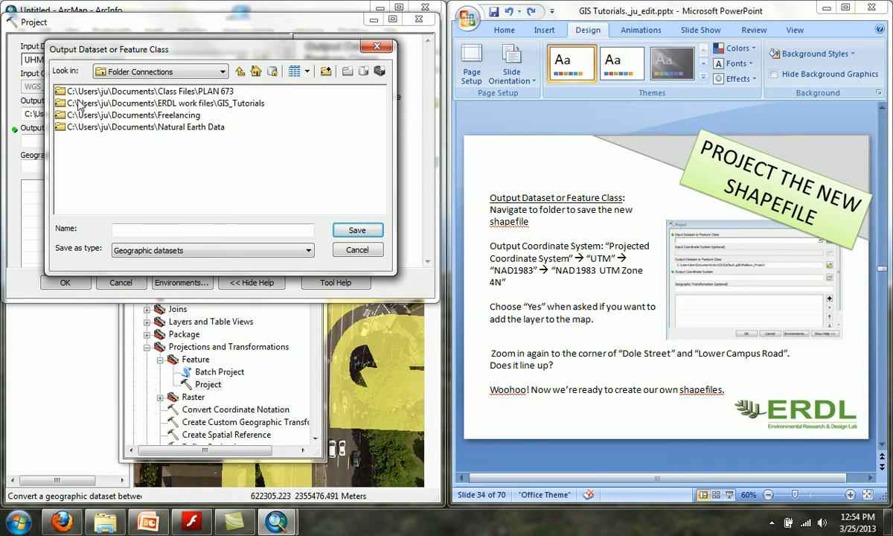
double_click(71, 105)
double_click(71, 92)
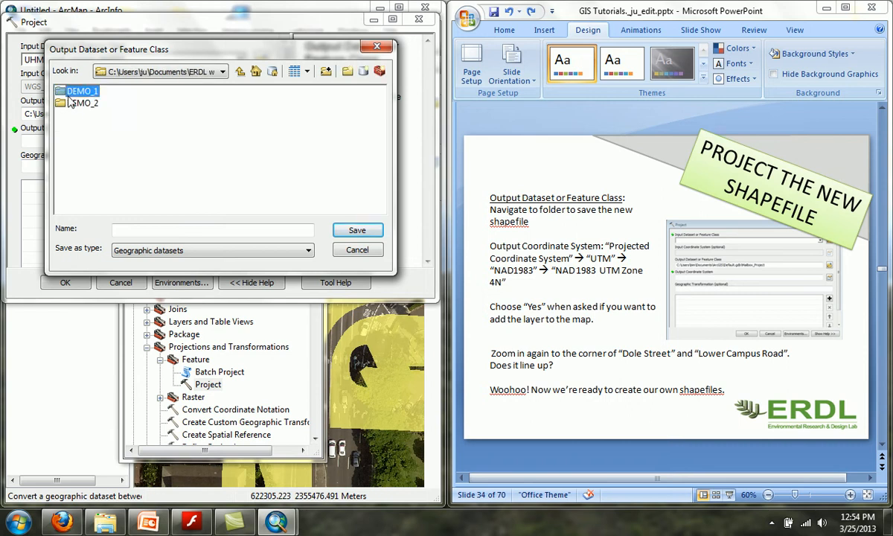
Name the output feature class Road_Casings_NAD83 and save it in DEMO_1 as geographic datasets
left_click(137, 228)
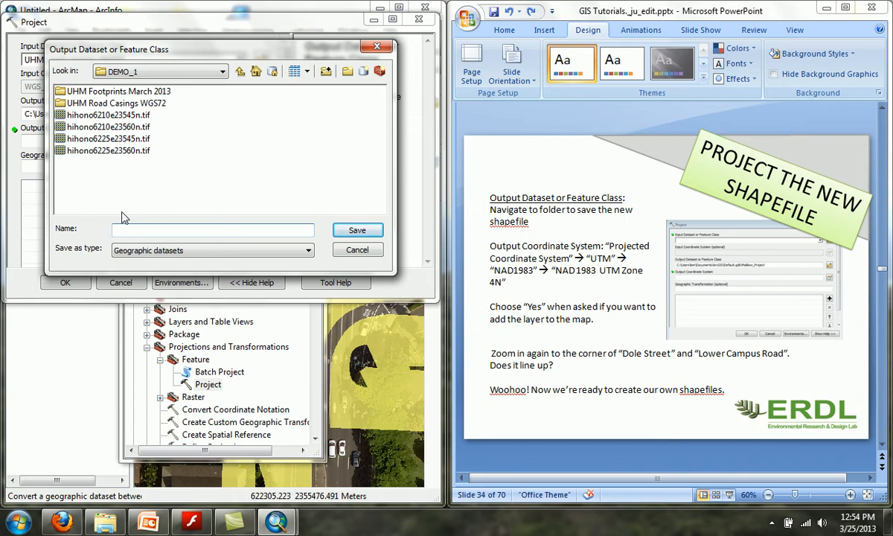
type("Road_Casings")
type("_Correct")
key("BackSpace")
key("BackSpace")
key("BackSpace")
key("BackSpace")
key("BackSpace")
key("BackSpace")
key("BackSpace")
type("Nad")
key("BackSpace")
key("BackSpace")
type("AD83")
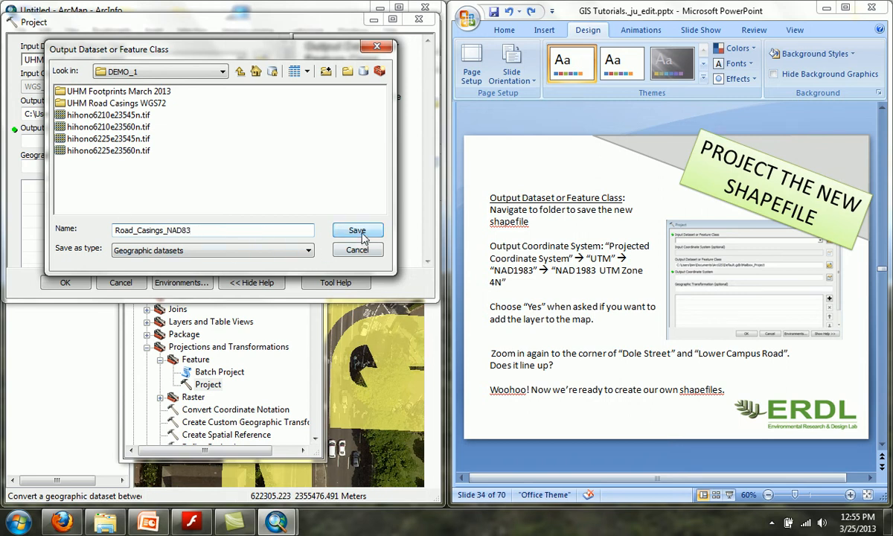
left_click(308, 251)
left_click(306, 261)
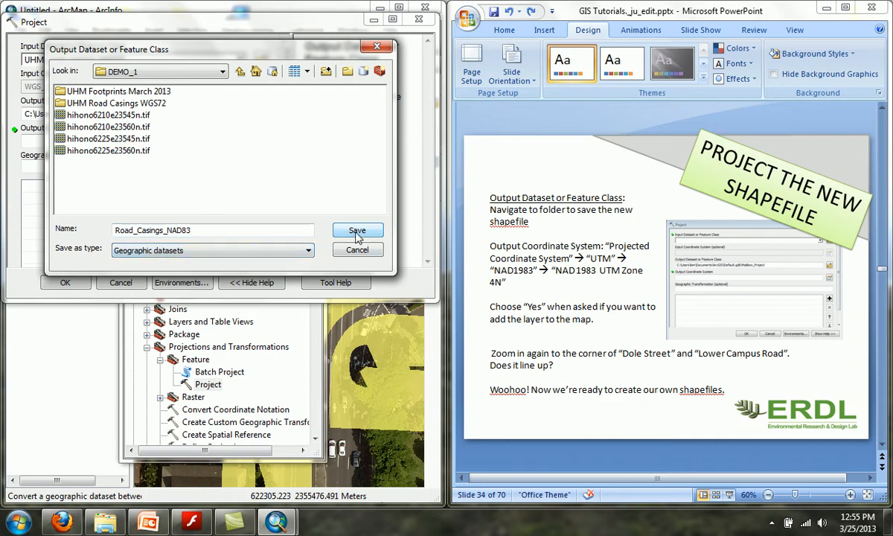
left_click(356, 232)
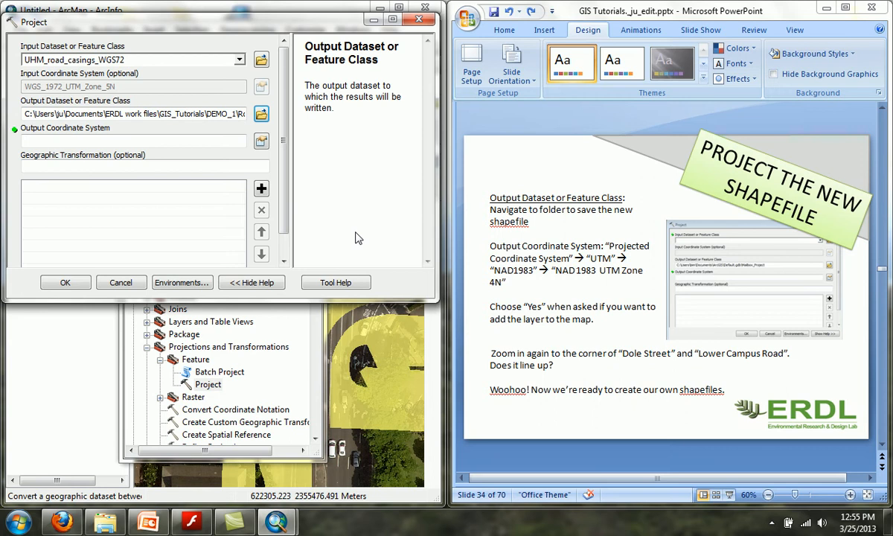
Set the output coordinate system to the predefined projected system NAD 1983 UTM Zone 4N
left_click(261, 142)
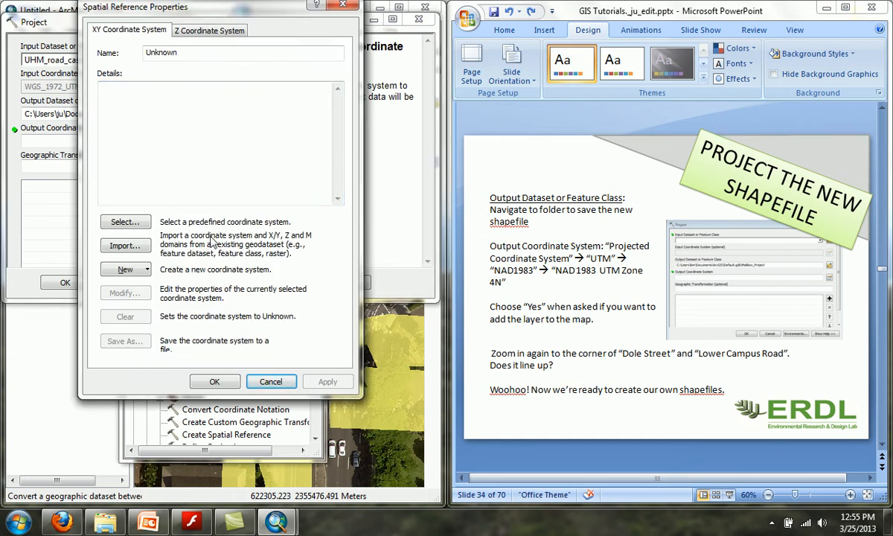
left_click(122, 224)
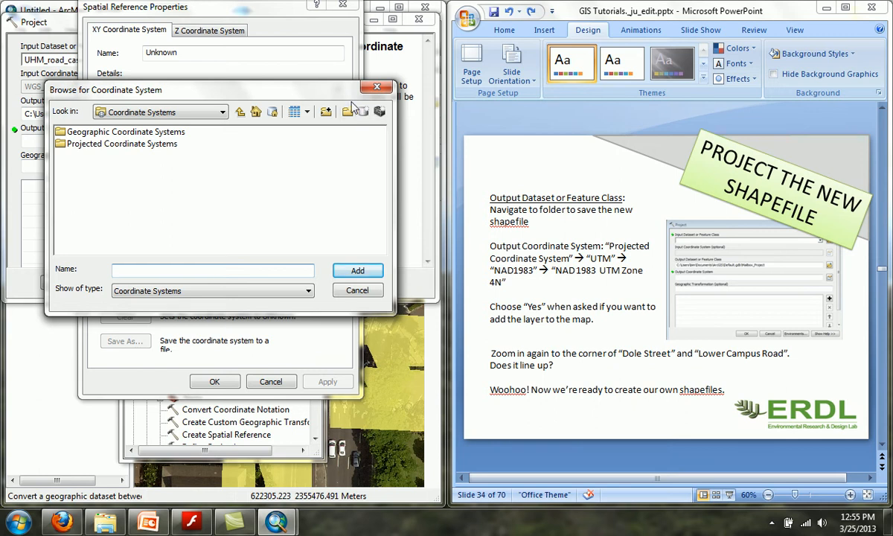
double_click(74, 143)
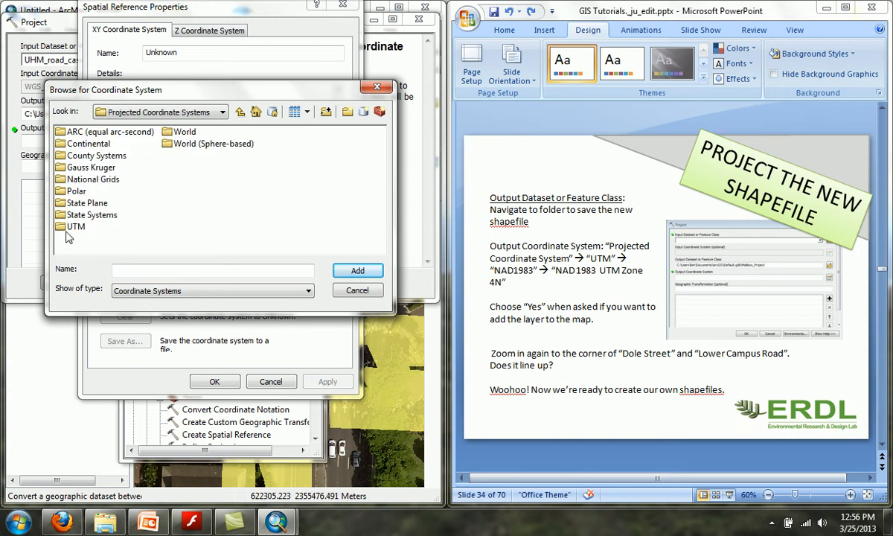
double_click(70, 227)
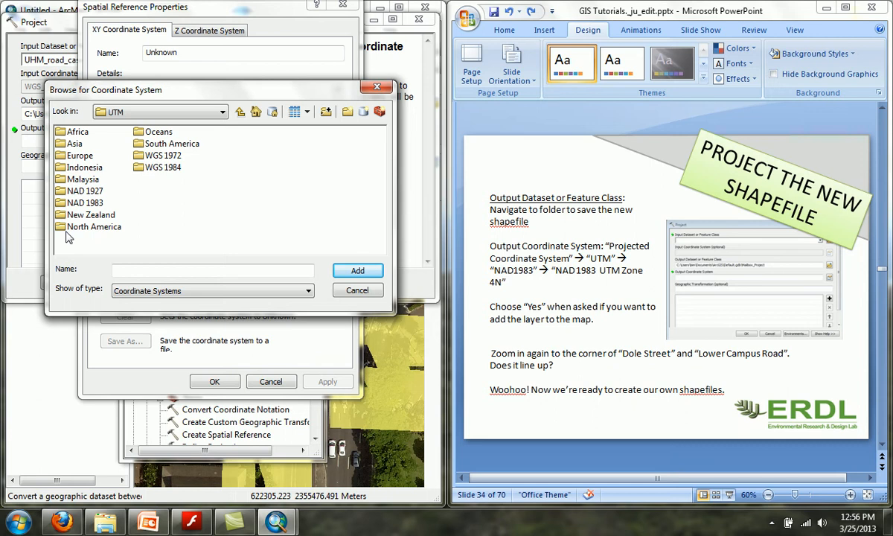
double_click(82, 204)
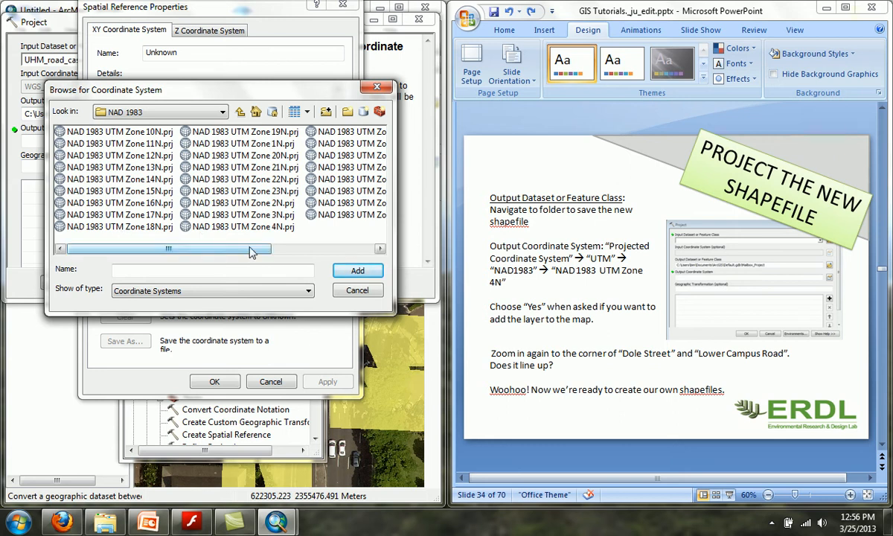
left_click(379, 250)
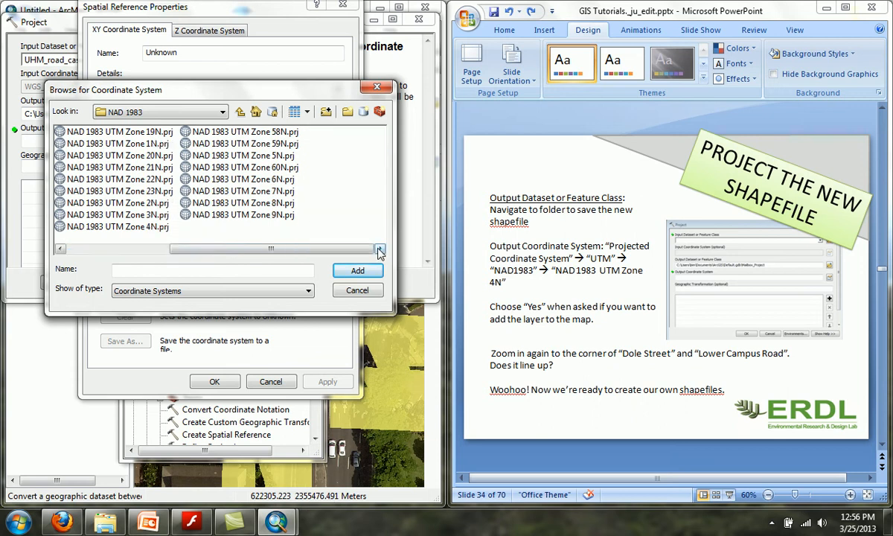
left_click(138, 225)
left_click(357, 271)
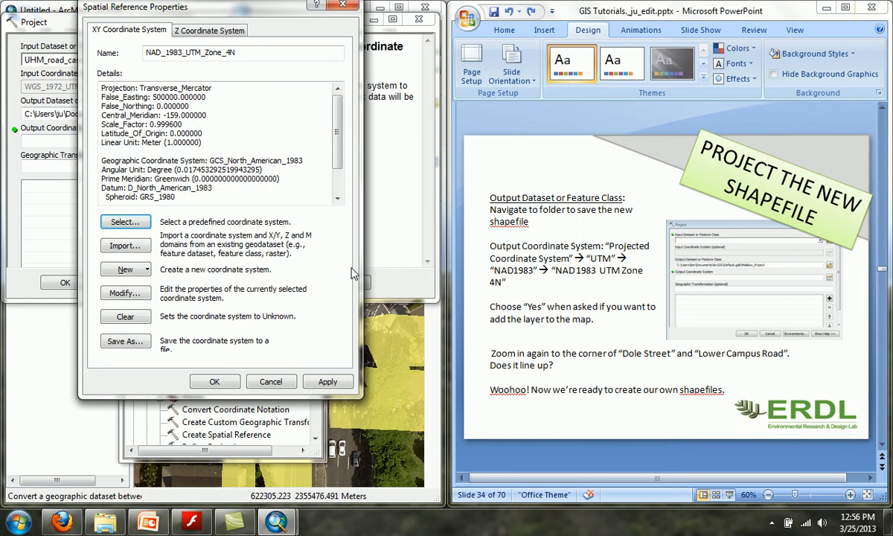
left_click(213, 382)
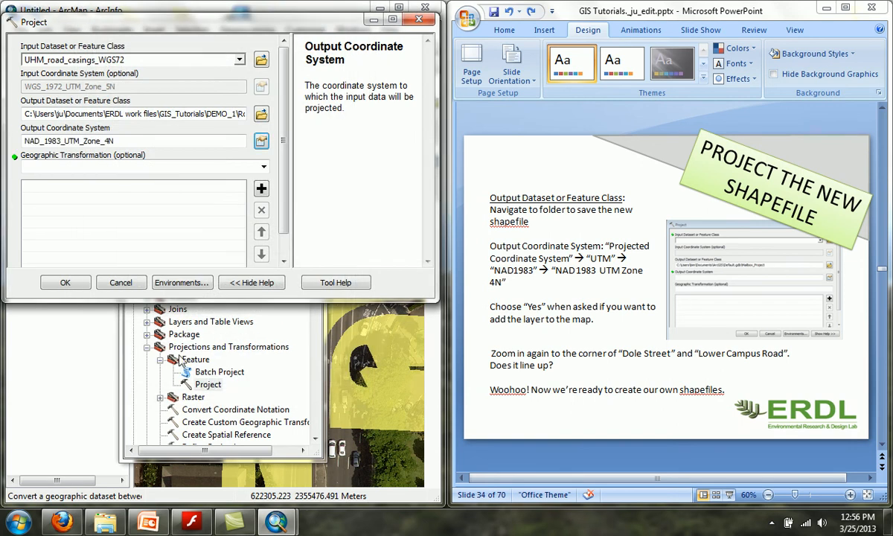
Try to run the projection without a geographic transformation
left_click(65, 285)
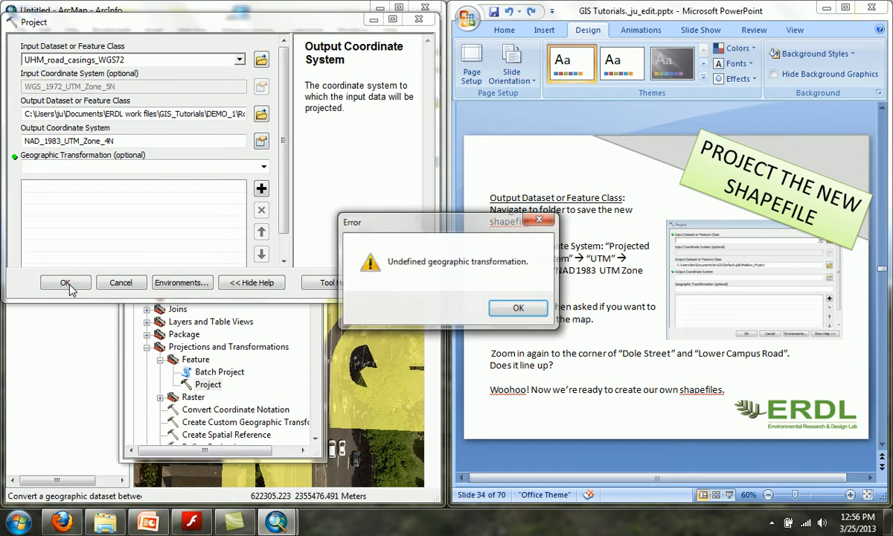
left_click(519, 307)
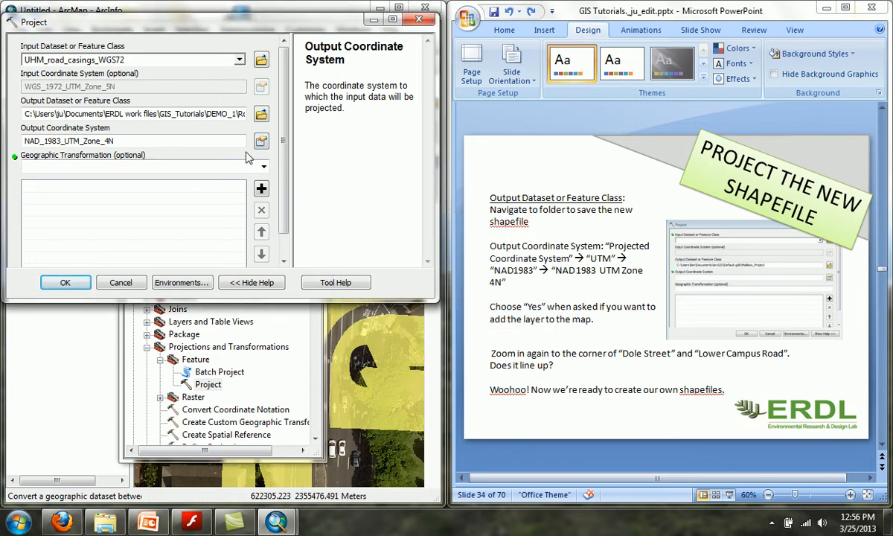
left_click(66, 283)
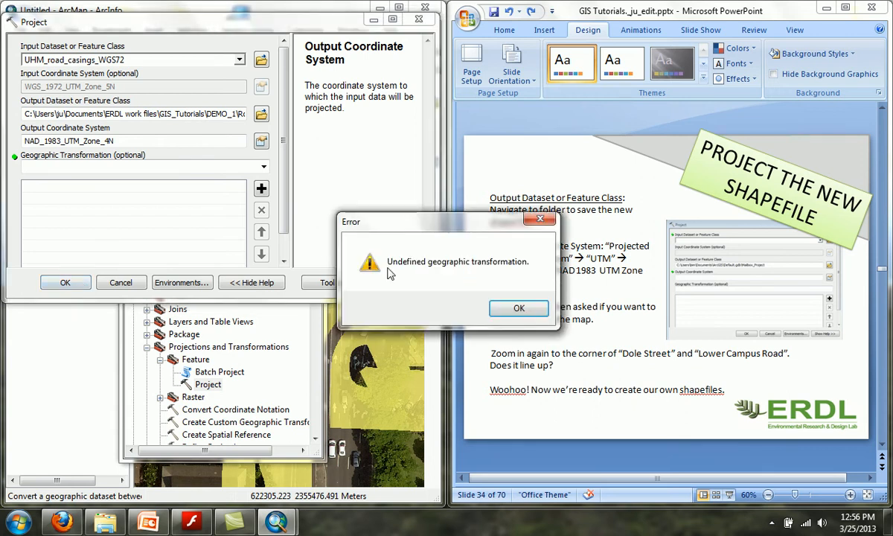
left_click(519, 310)
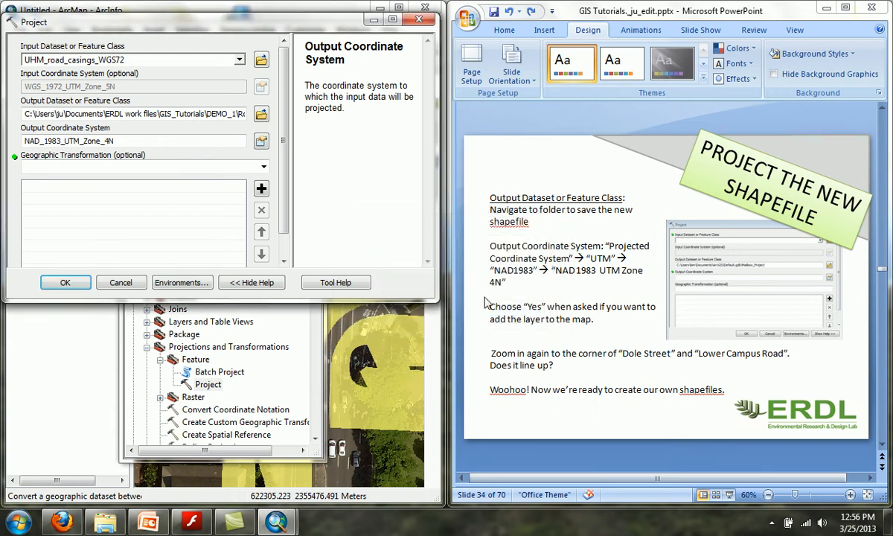
Examine the geographic transformations offered for the projection and recheck the input and output settings
left_click(264, 166)
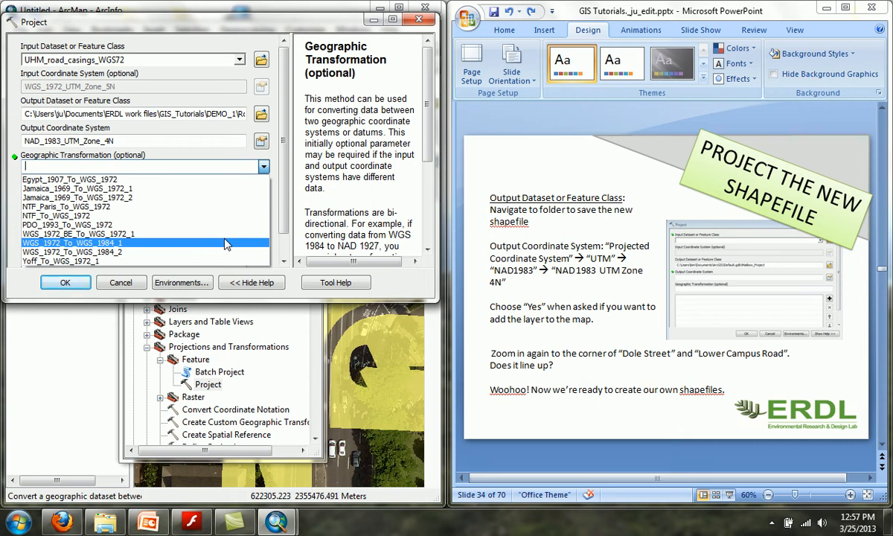
left_click(276, 102)
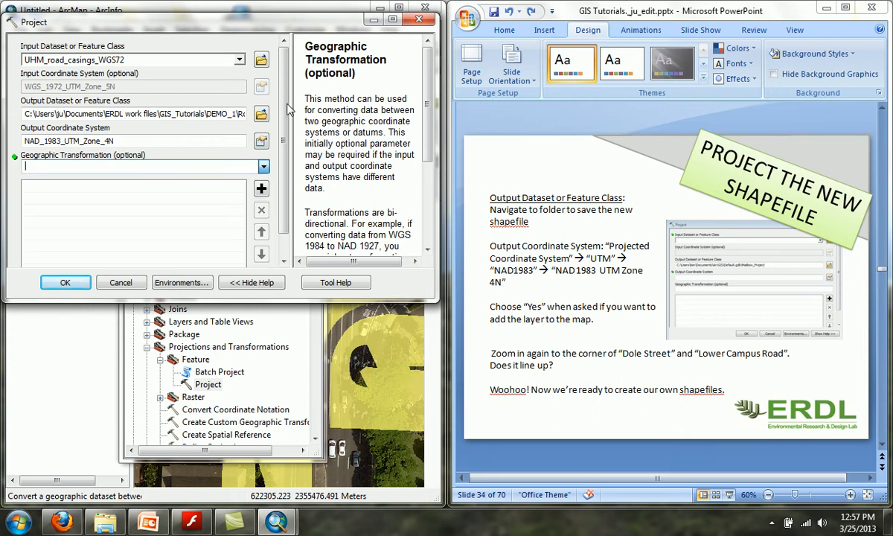
scroll(289, 109, "down", 1)
left_click(263, 140)
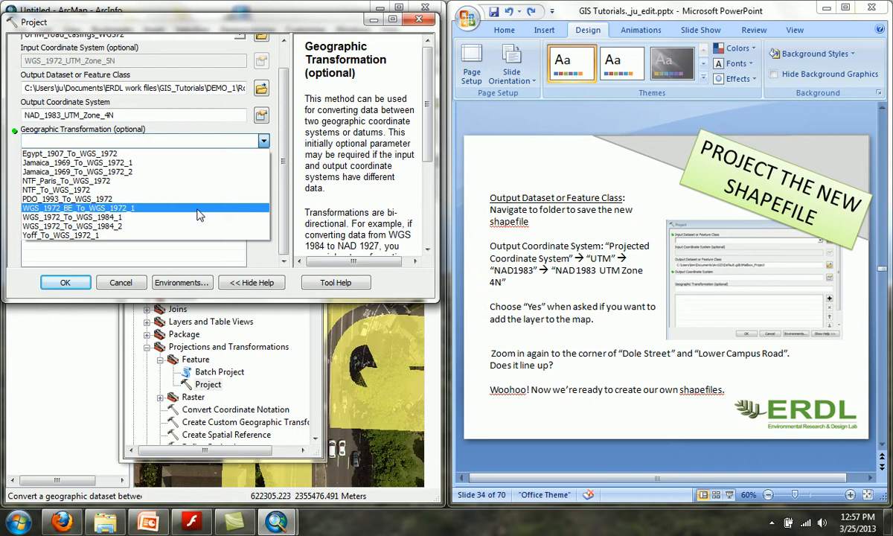
left_click(266, 118)
scroll(292, 110, "up", 1)
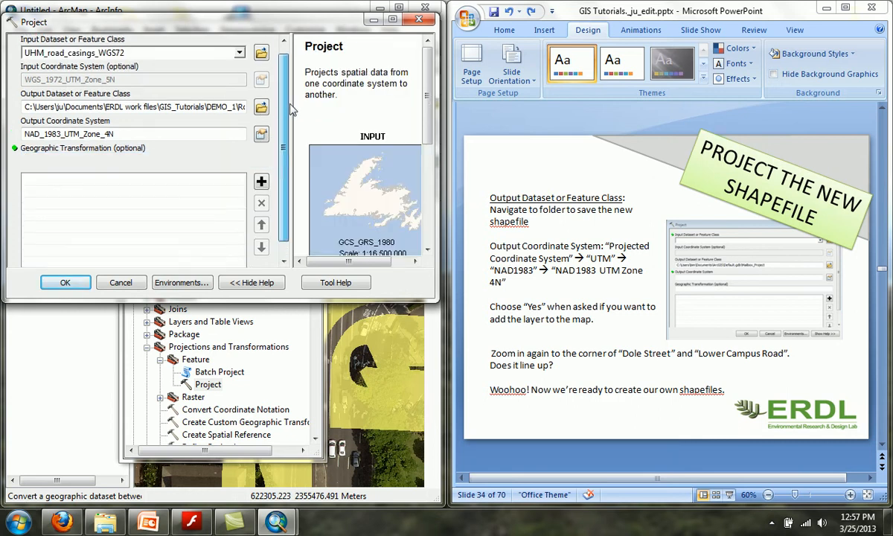
left_click_drag(290, 104, 286, 85)
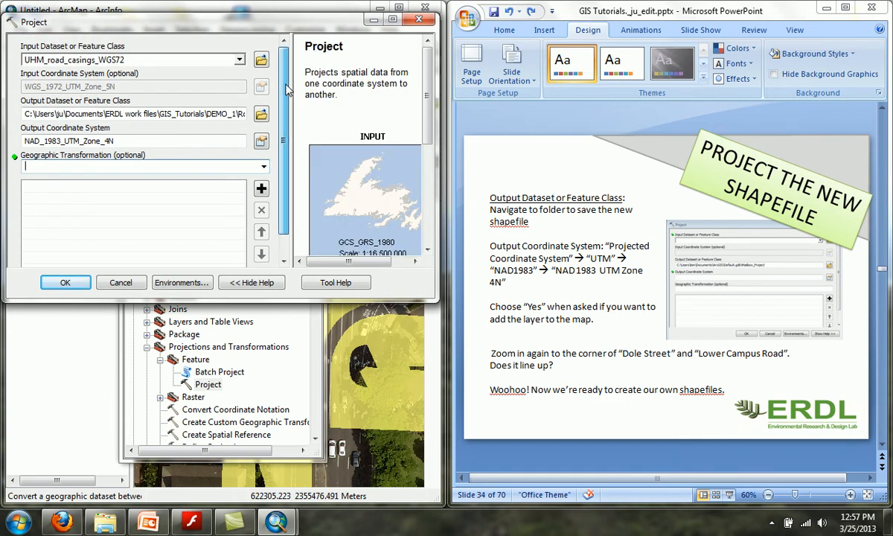
scroll(269, 104, "down", 1)
left_click(262, 88)
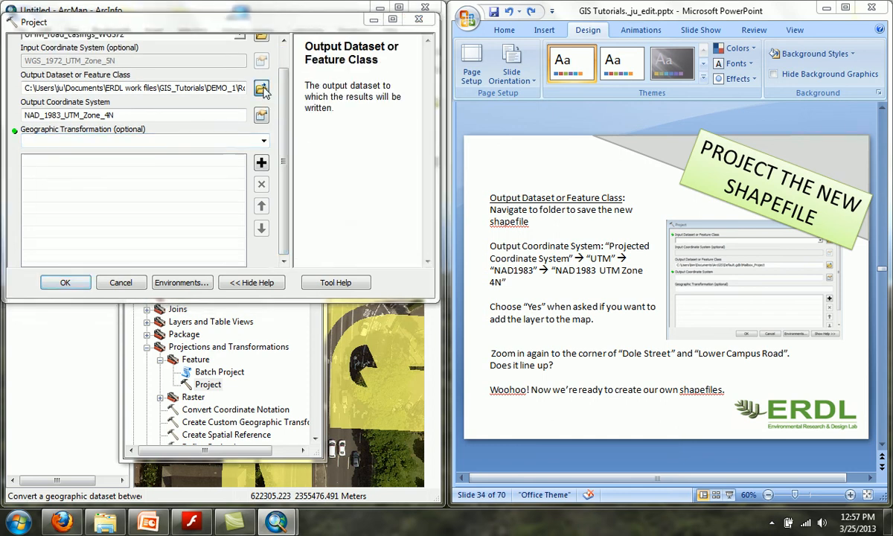
left_click(352, 249)
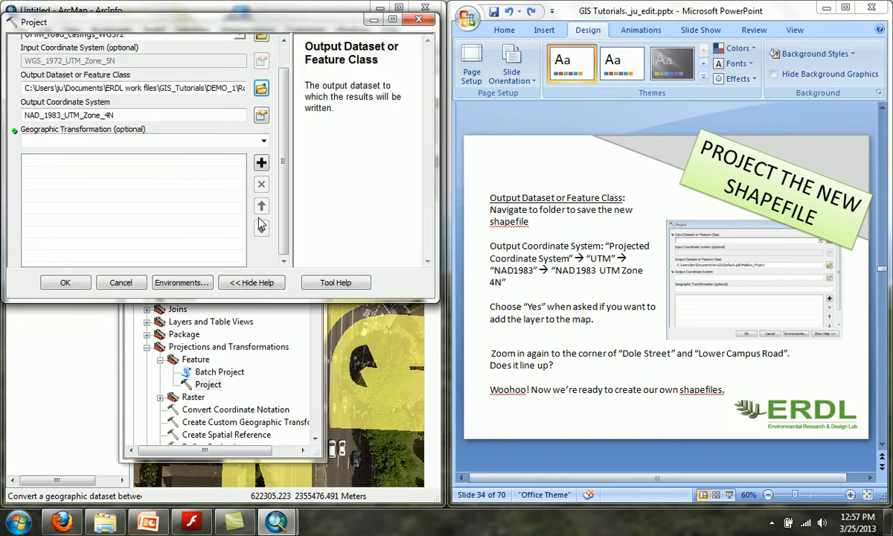
Try WGS_1972_To_WGS_1984_2 as the geographic transformation, and remove it from the list again
left_click(262, 141)
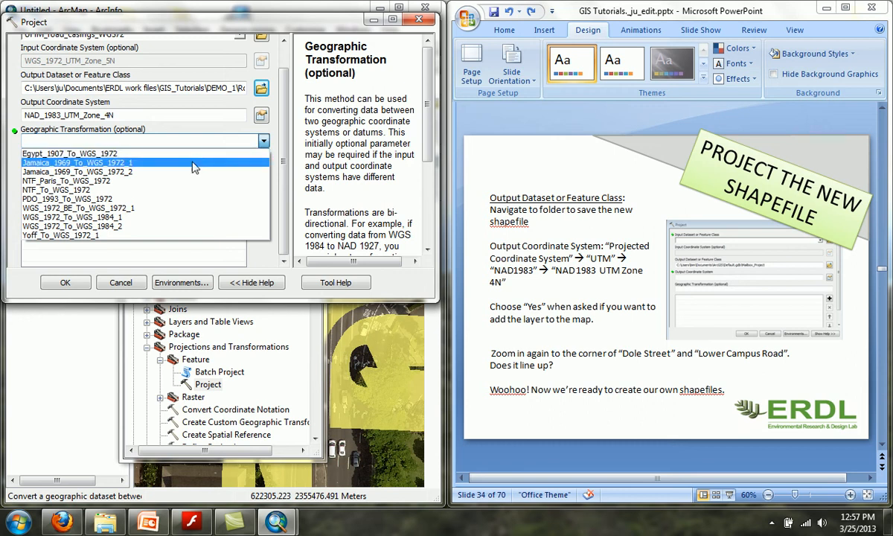
left_click(178, 227)
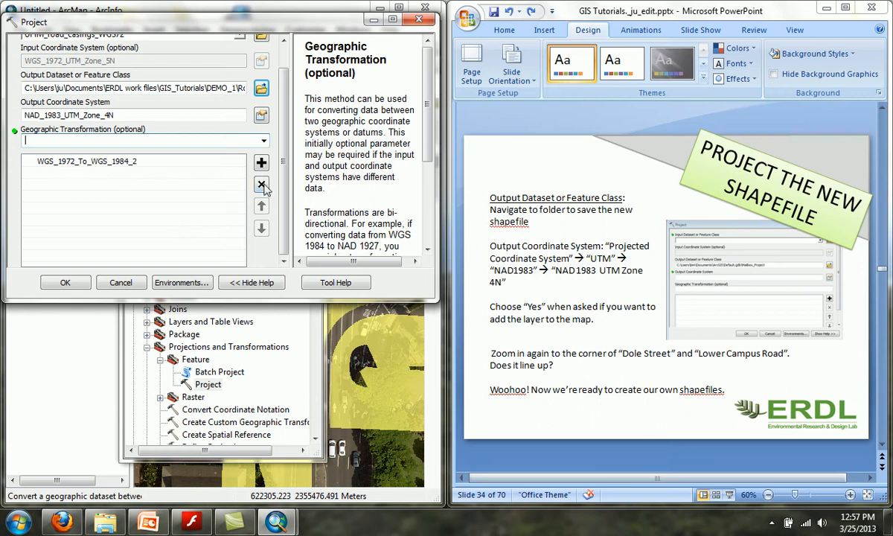
left_click(265, 141)
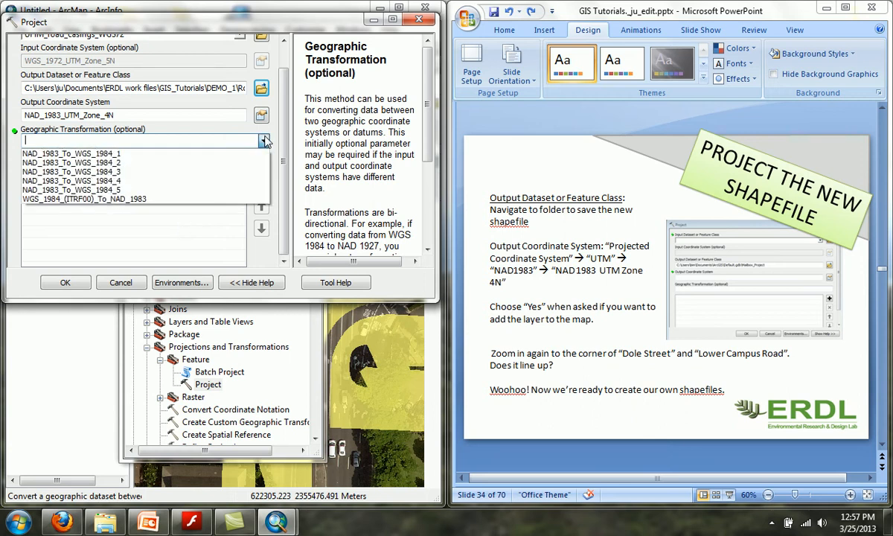
left_click(264, 140)
left_click(181, 158)
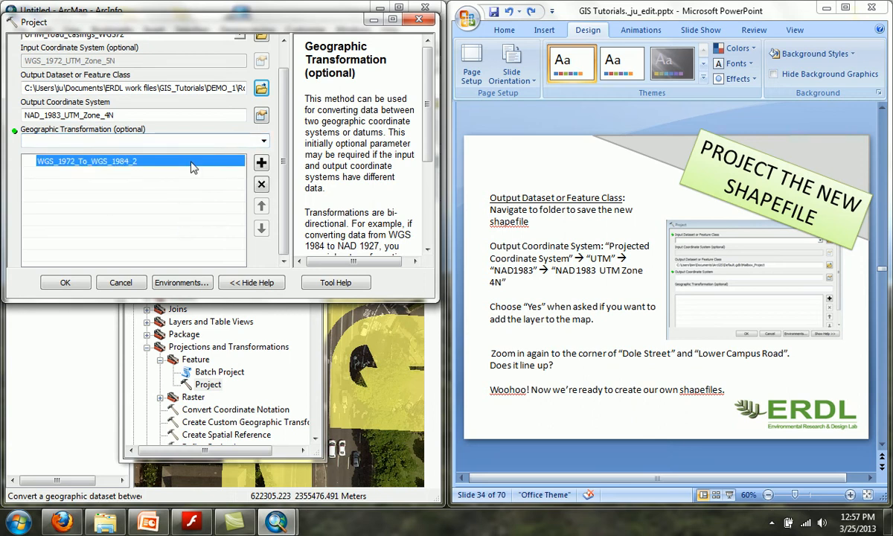
left_click(261, 183)
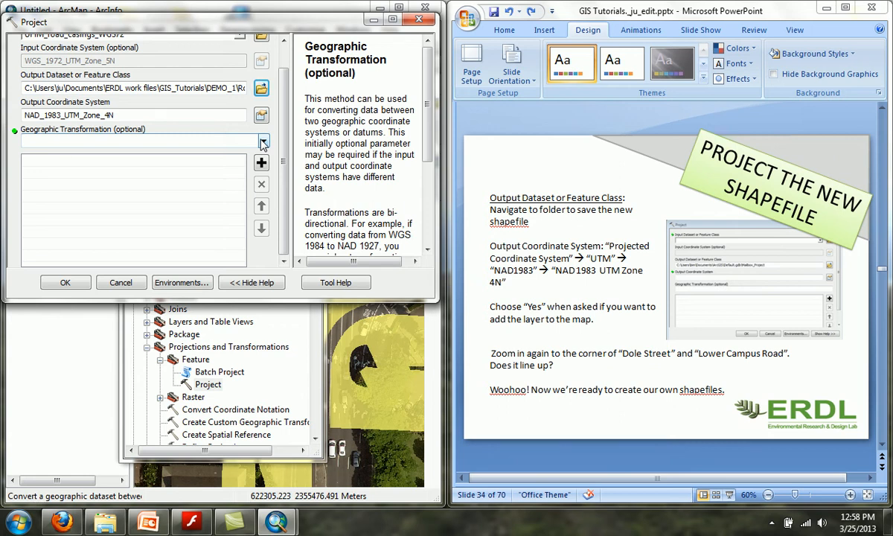
Add WGS_1972_To_WGS_1984_1 as the geographic transformation for the projection
left_click(263, 142)
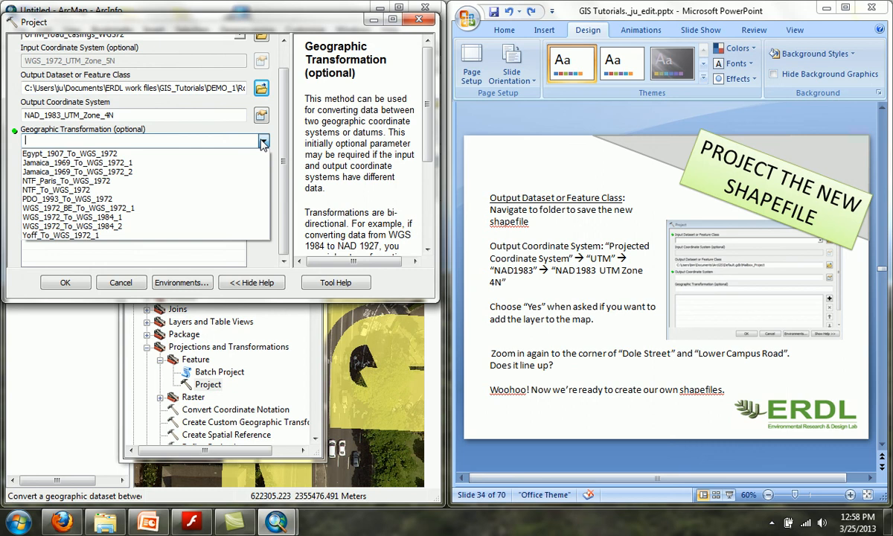
left_click(172, 218)
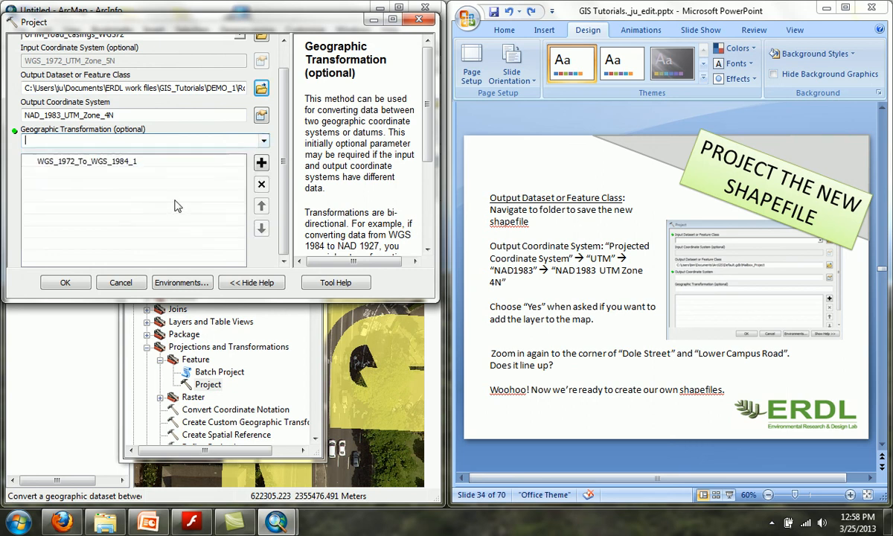
Add NAD_1983_To_WGS_1984_1 as the second geographic transformation and run the projection
left_click(248, 142)
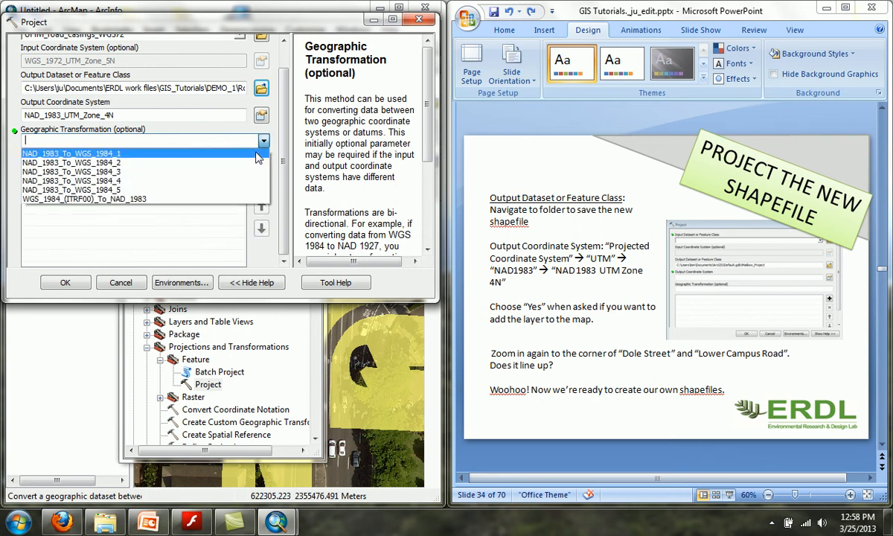
left_click(231, 153)
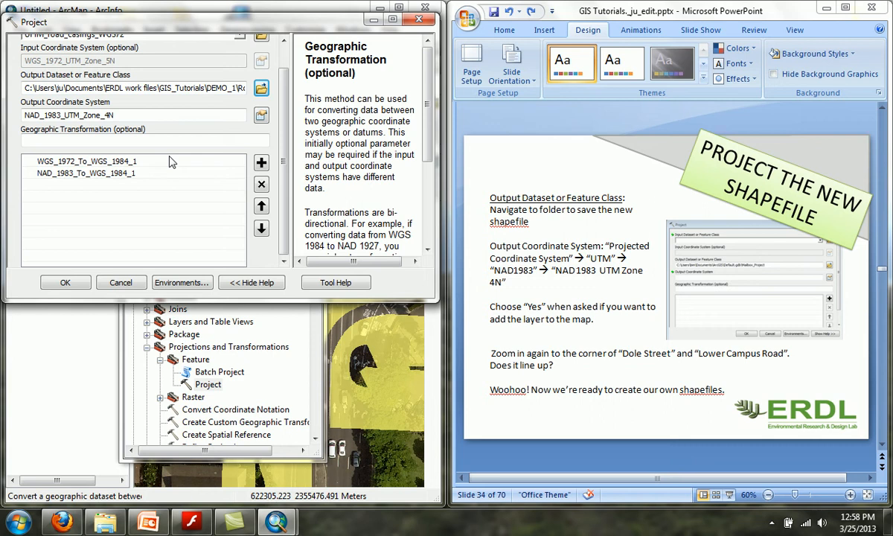
left_click(84, 282)
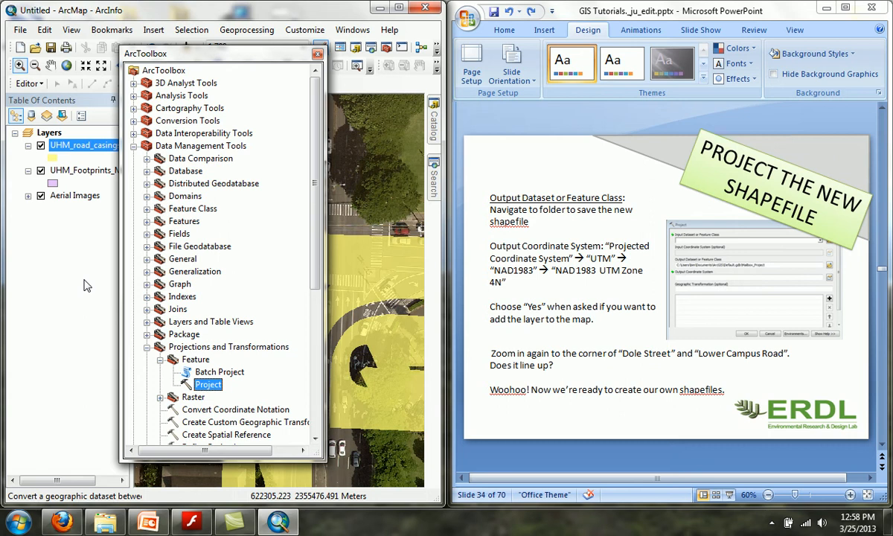
Add Road_Casings_NAD83.shp from the DEMO_1 folder to the map and close ArcToolbox
left_click_drag(277, 53, 465, 55)
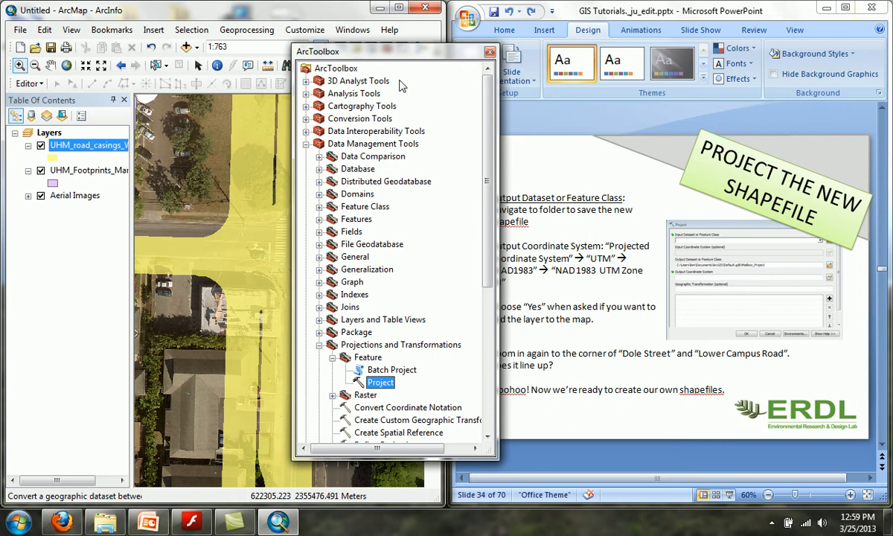
left_click(186, 47)
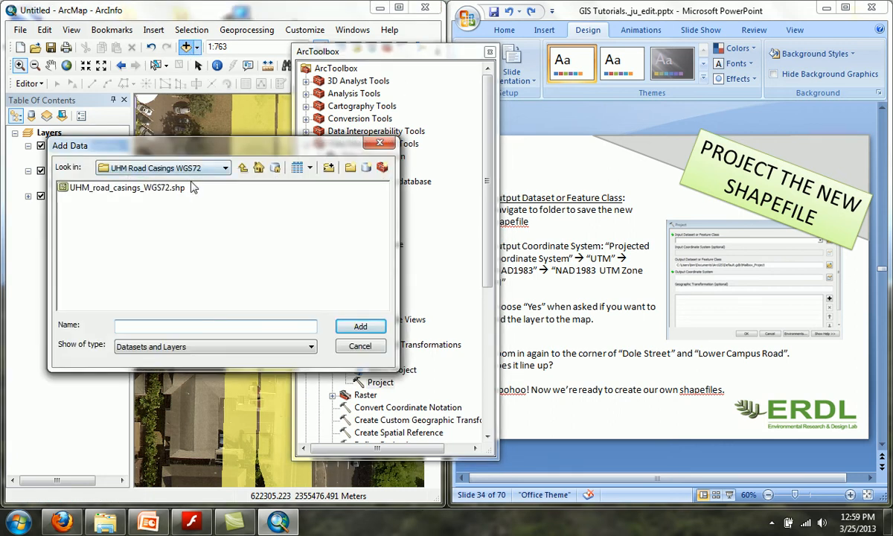
left_click(242, 167)
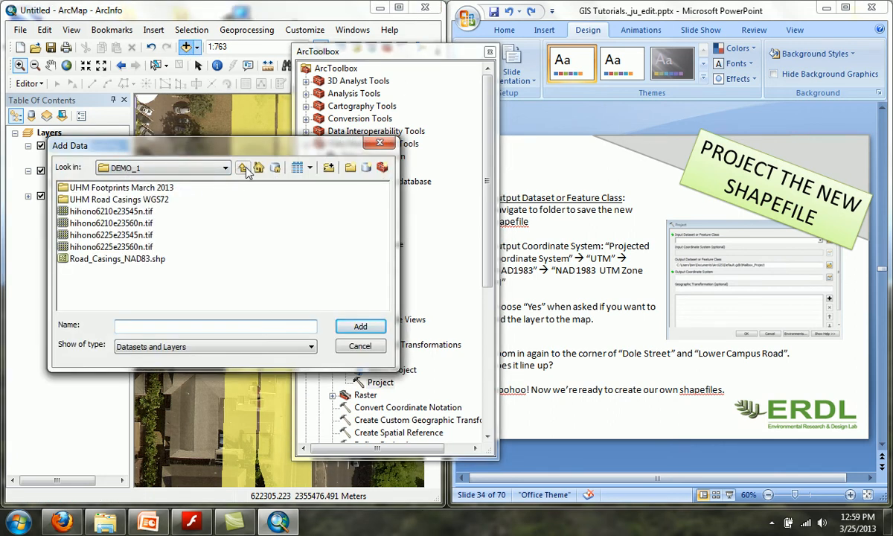
left_click(119, 259)
left_click(360, 326)
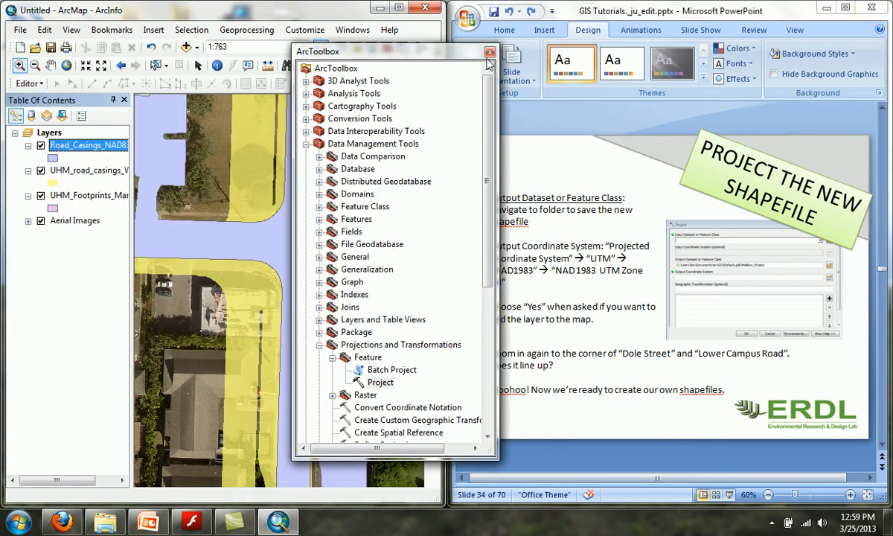
left_click_drag(422, 54, 629, 51)
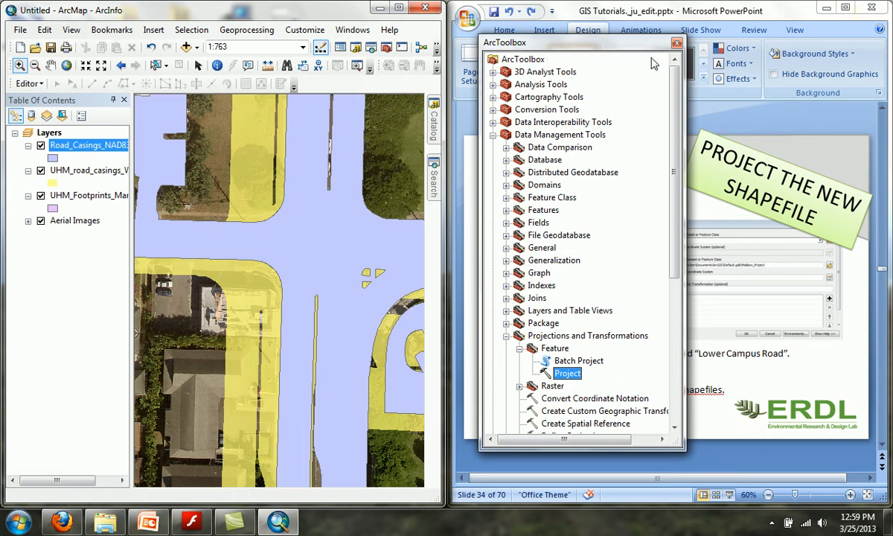
left_click(677, 43)
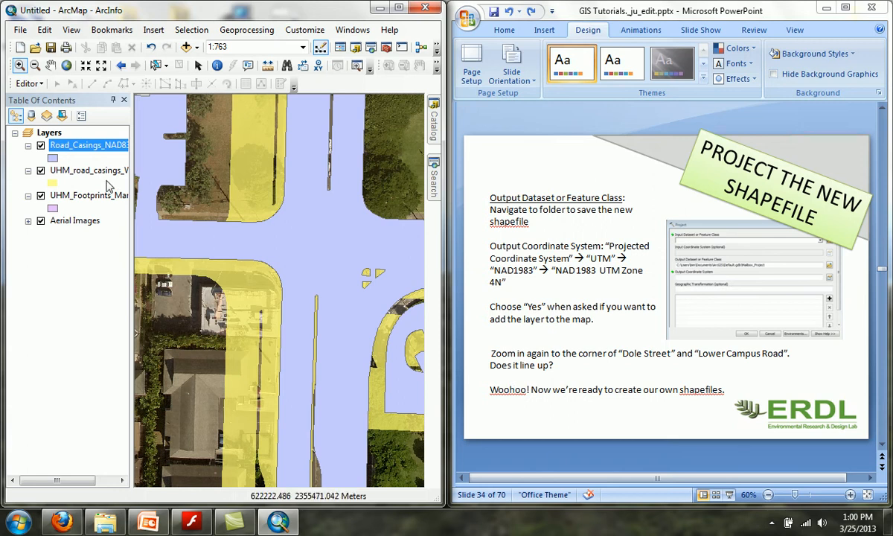
Set the transparency of the Road_Casings_NAD83 layer to 30 percent
right_click(60, 153)
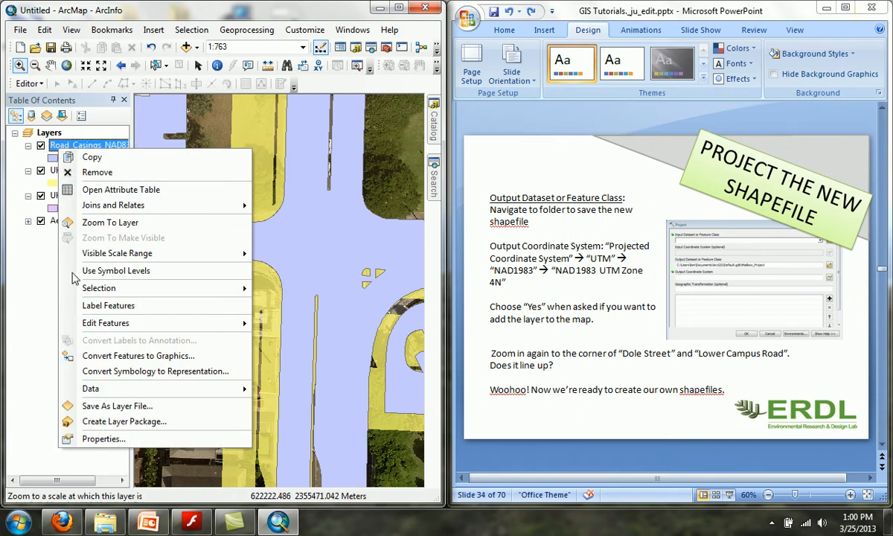
left_click(108, 437)
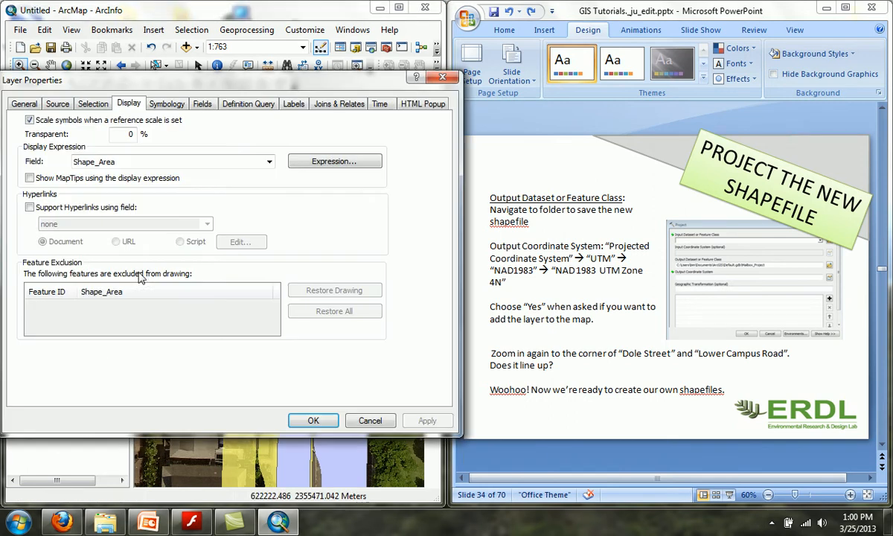
double_click(123, 136)
type("30")
left_click(313, 421)
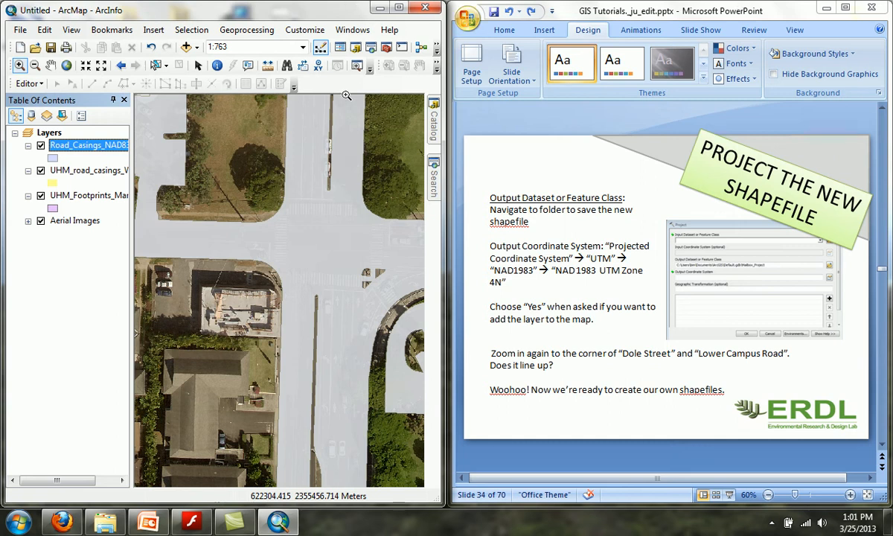
Compare the original and reprojected road casings against the aerial images at the intersection by toggling layer visibility
left_click(41, 171)
left_click(41, 170)
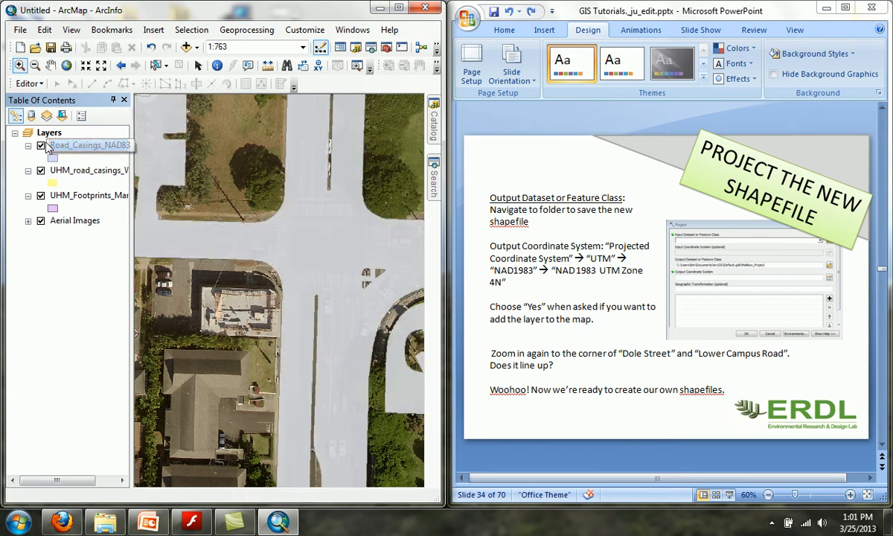
left_click(41, 147)
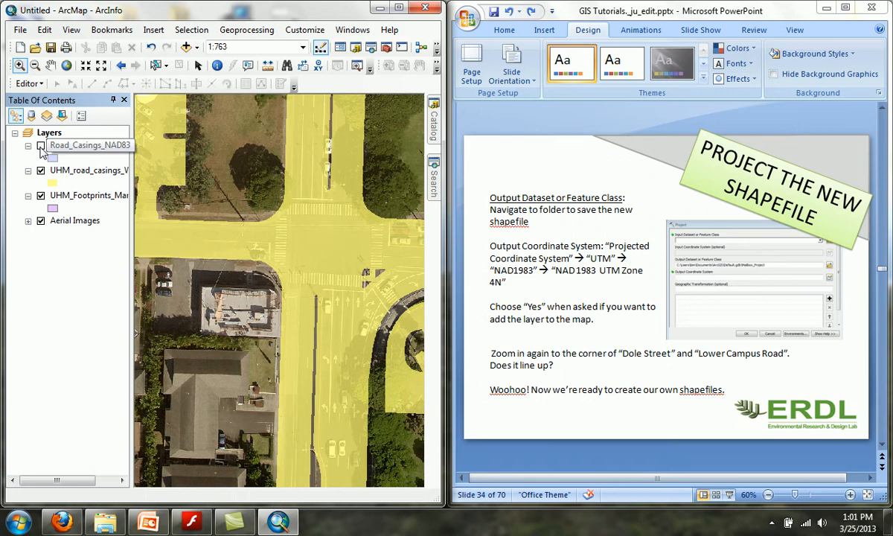
left_click(53, 146)
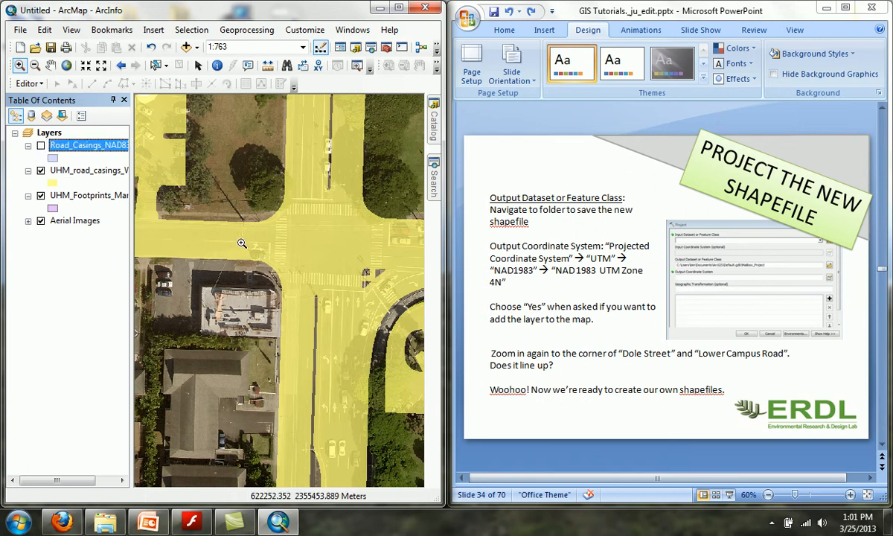
scroll(246, 239, "up", 1)
scroll(247, 239, "up", 2)
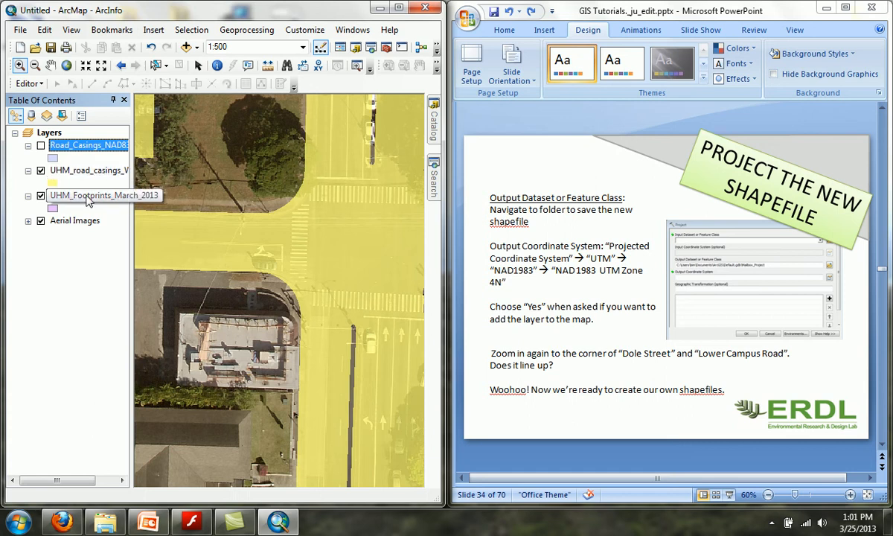
scroll(158, 227, "down", 2)
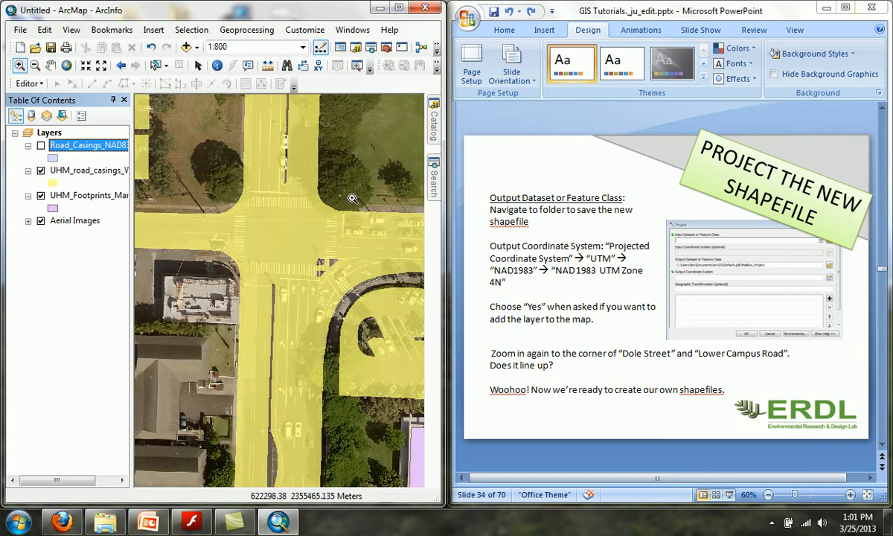
scroll(353, 198, "up", 2)
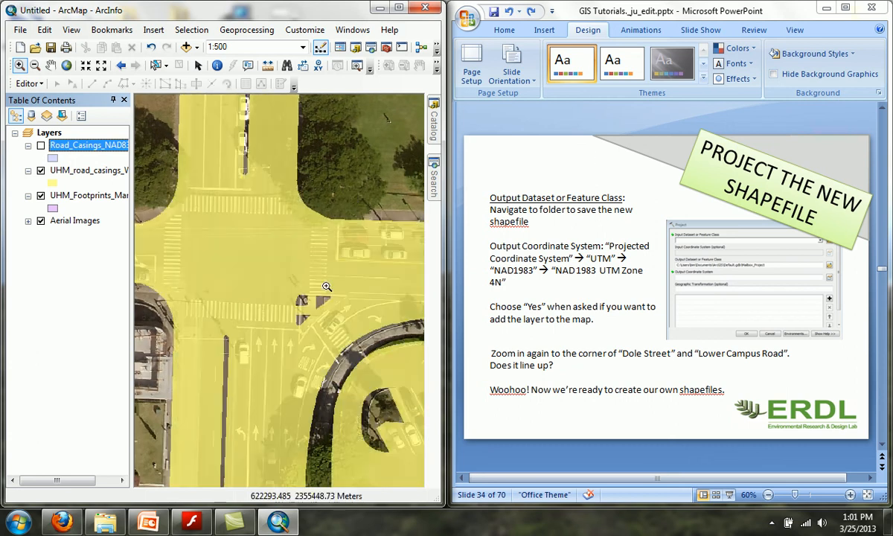
left_click(43, 147)
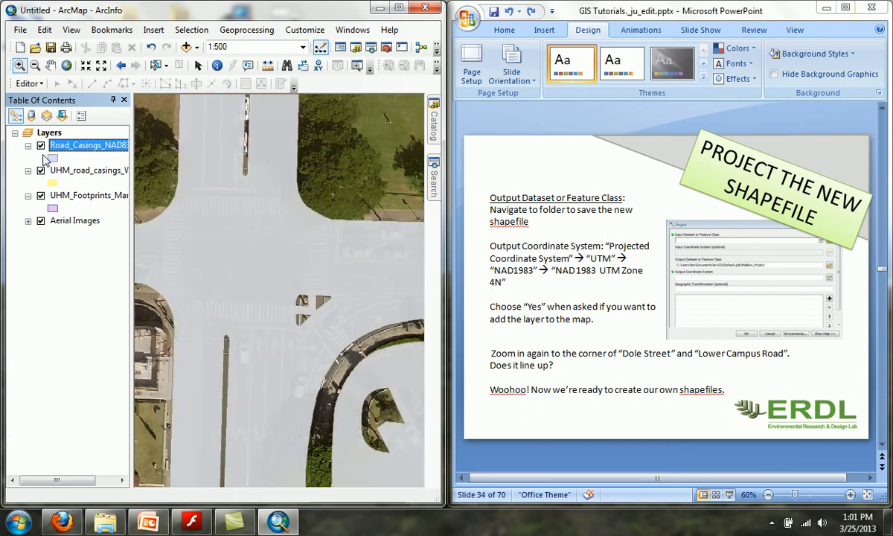
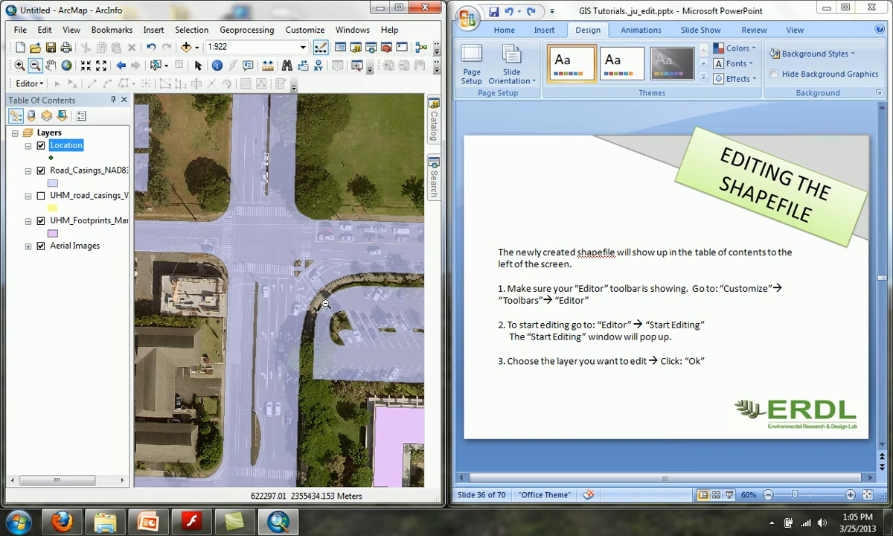
Start saving the map under a new name as an ArcMap document
left_click(246, 221)
left_click(258, 268)
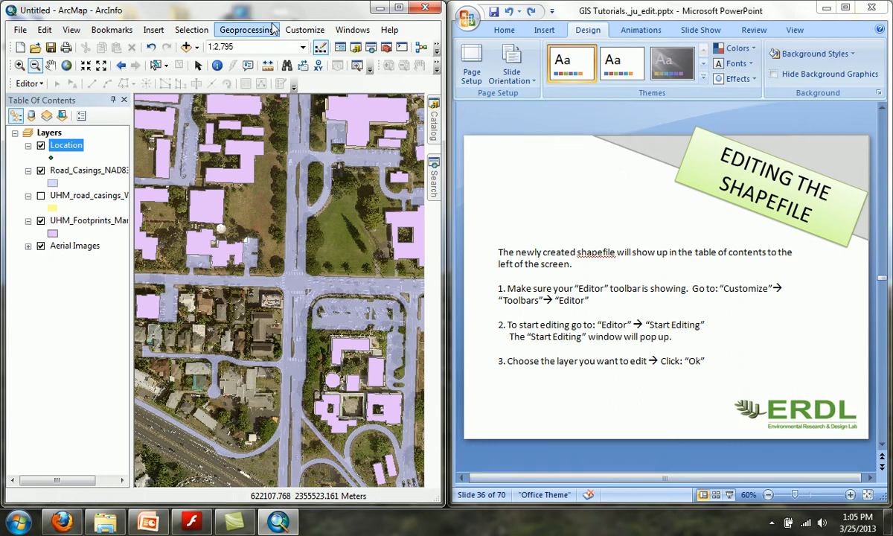
left_click(21, 29)
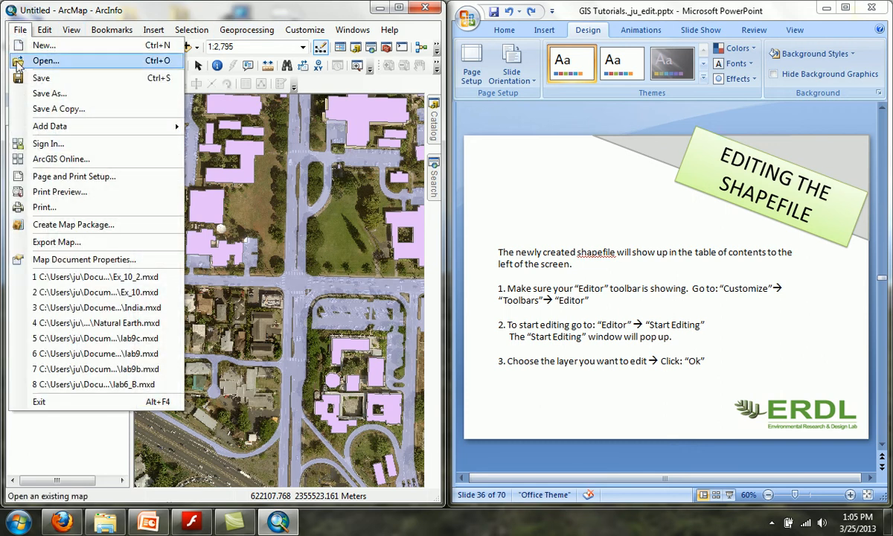
left_click(85, 99)
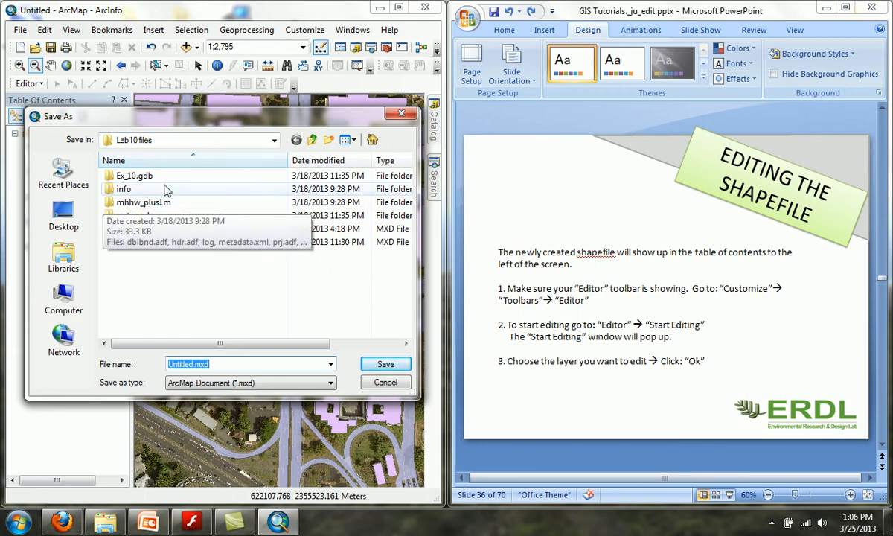
left_click(262, 140)
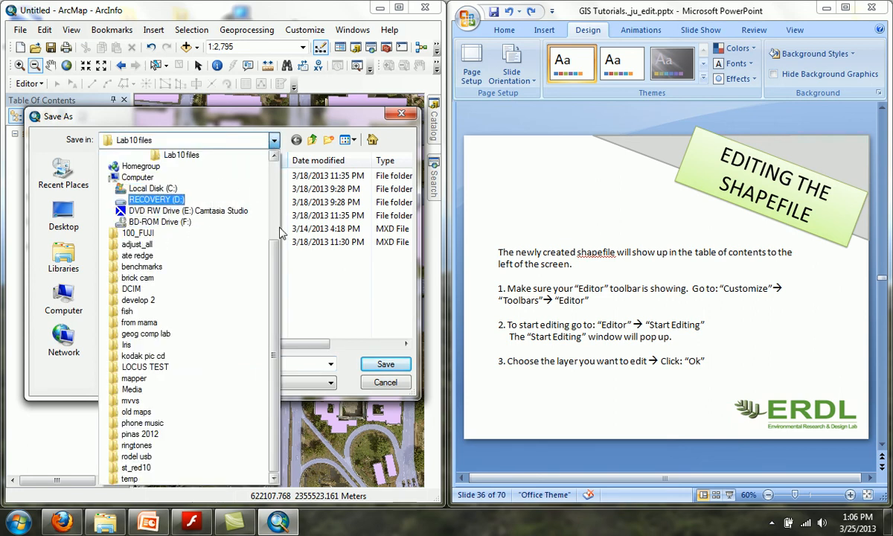
left_click_drag(273, 247, 273, 178)
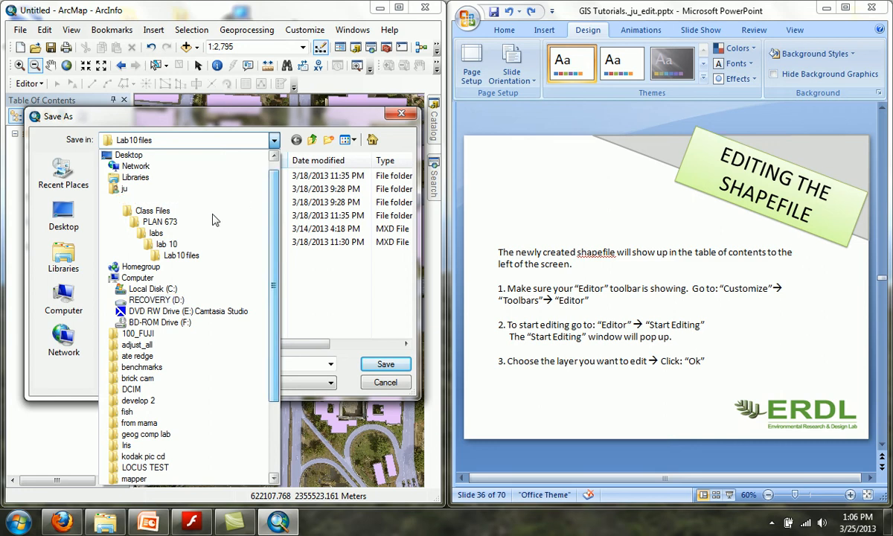
left_click(142, 199)
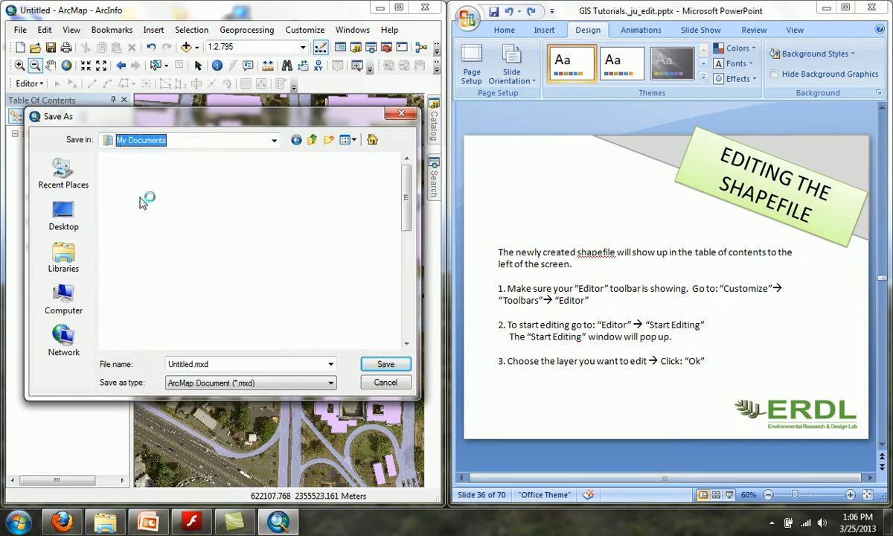
left_click(296, 140)
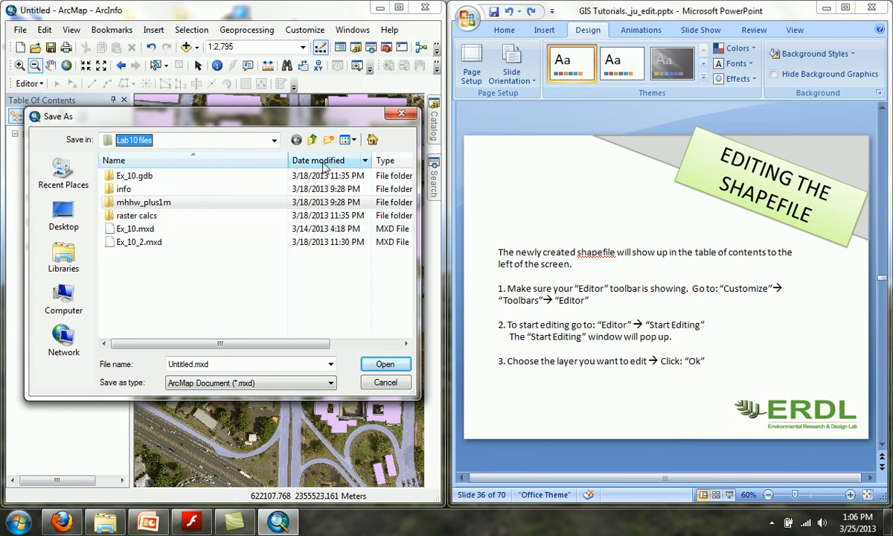
left_click(312, 140)
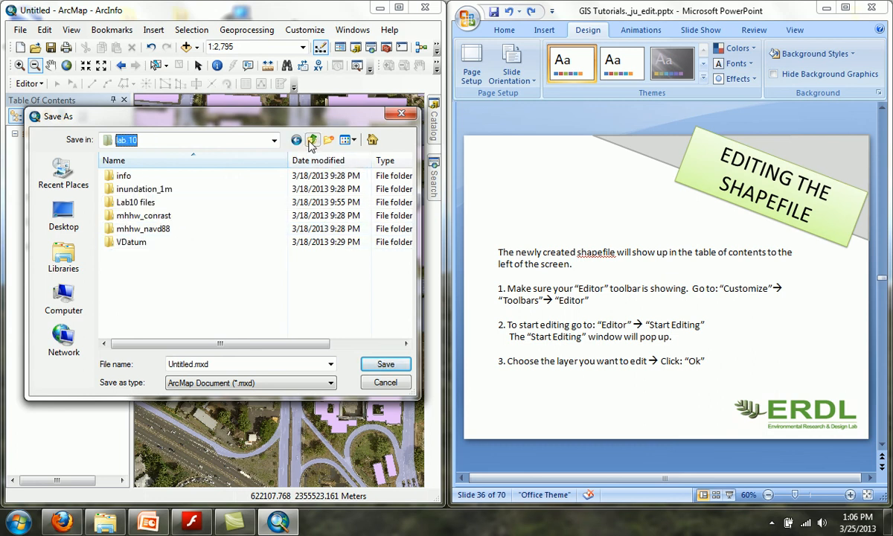
left_click(312, 140)
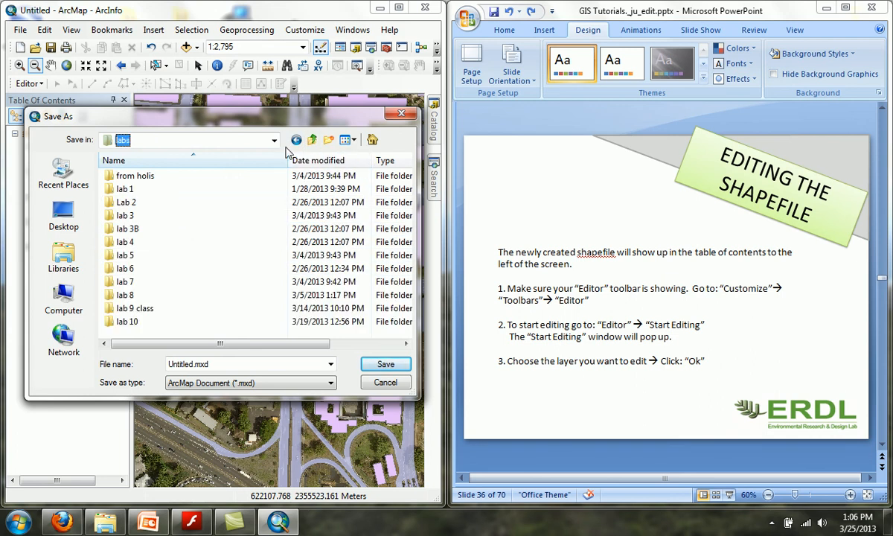
Choose the DEMO_1 folder, inside GIS_Tutorials under ERDL work files in My Documents, as the map document's save location
left_click(274, 140)
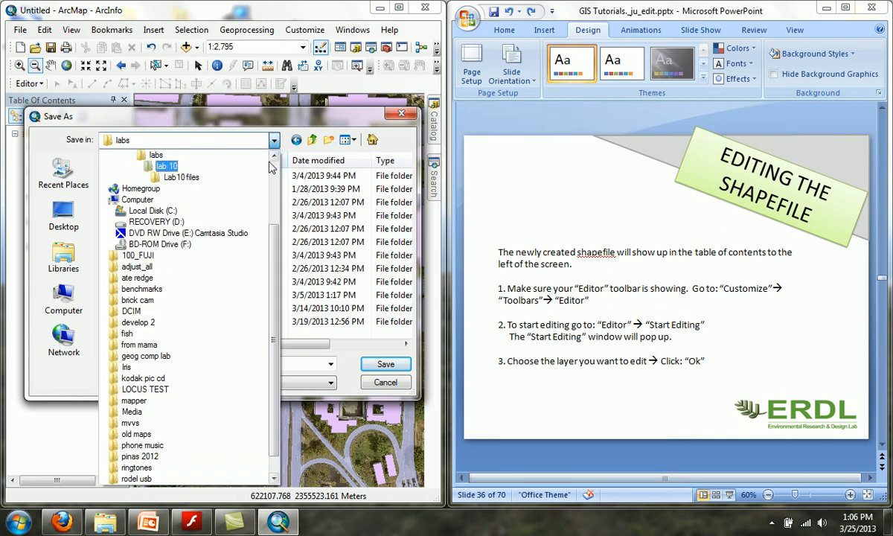
left_click(274, 157)
left_click(274, 157)
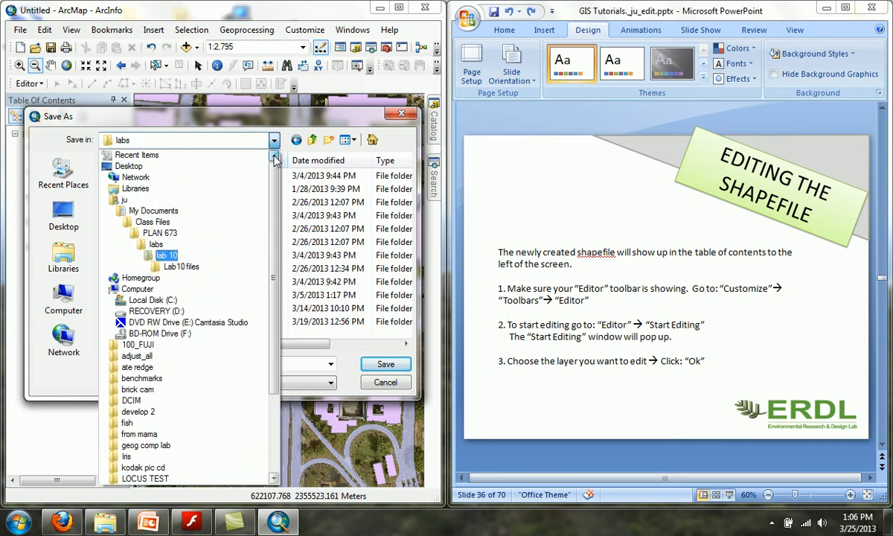
left_click(174, 212)
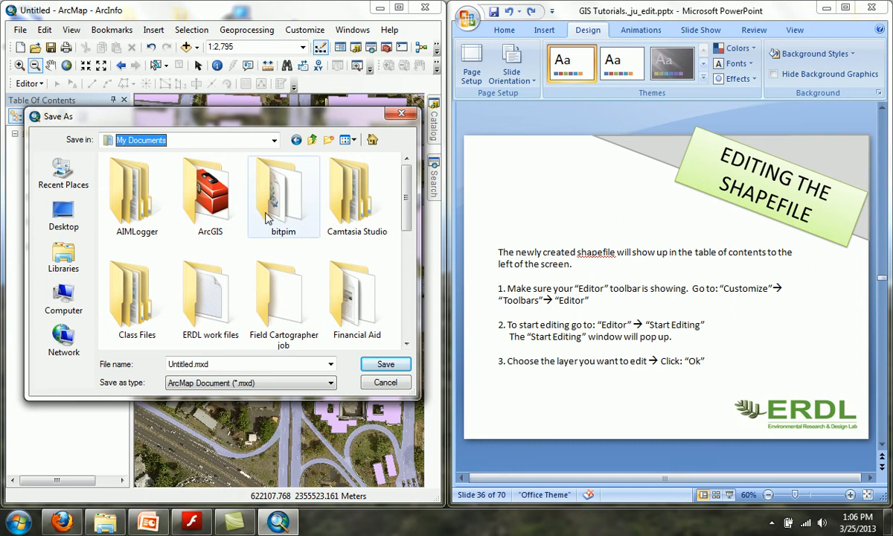
left_click(407, 345)
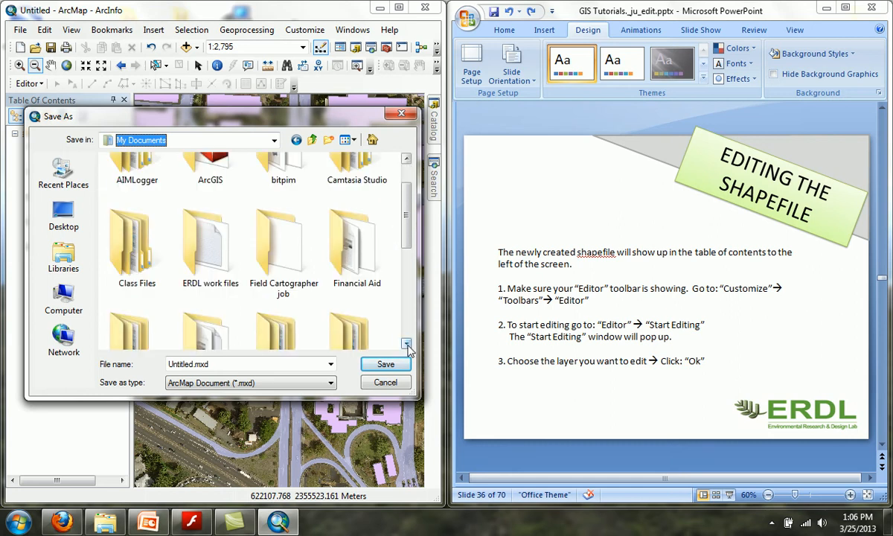
double_click(229, 254)
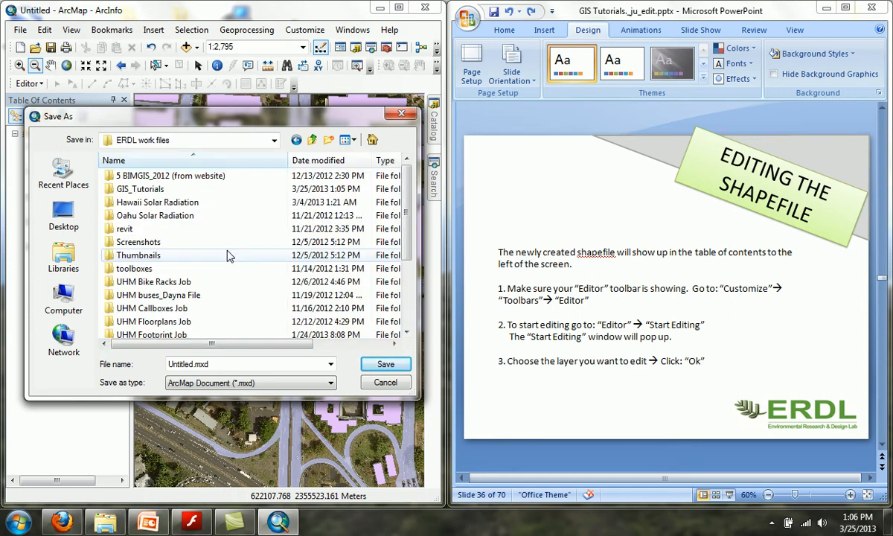
double_click(140, 189)
left_click(142, 183)
double_click(142, 179)
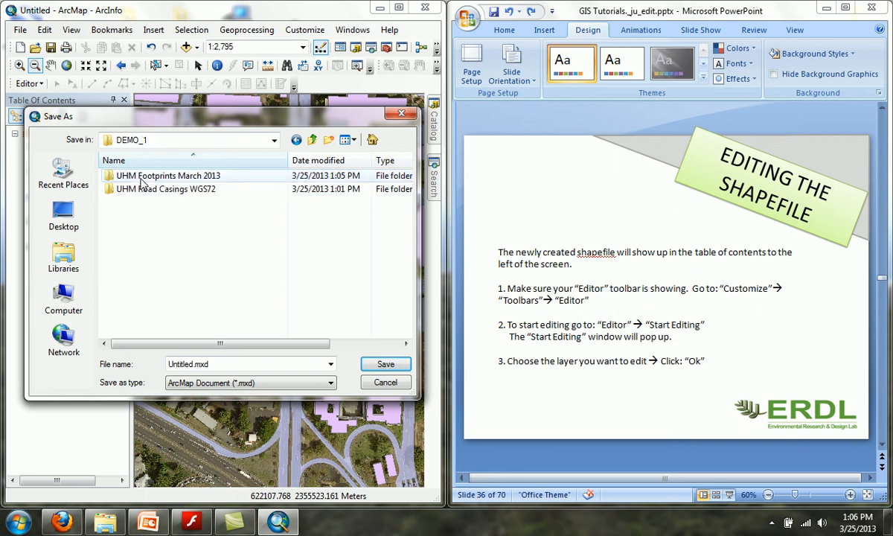
Name the map document Map.mxd and save it in the DEMO_1 folder
left_click(195, 362)
left_click(196, 362)
key("BackSpace")
key("BackSpace")
key("BackSpace")
key("BackSpace")
key("BackSpace")
key("BackSpace")
key("BackSpace")
key("BackSpace")
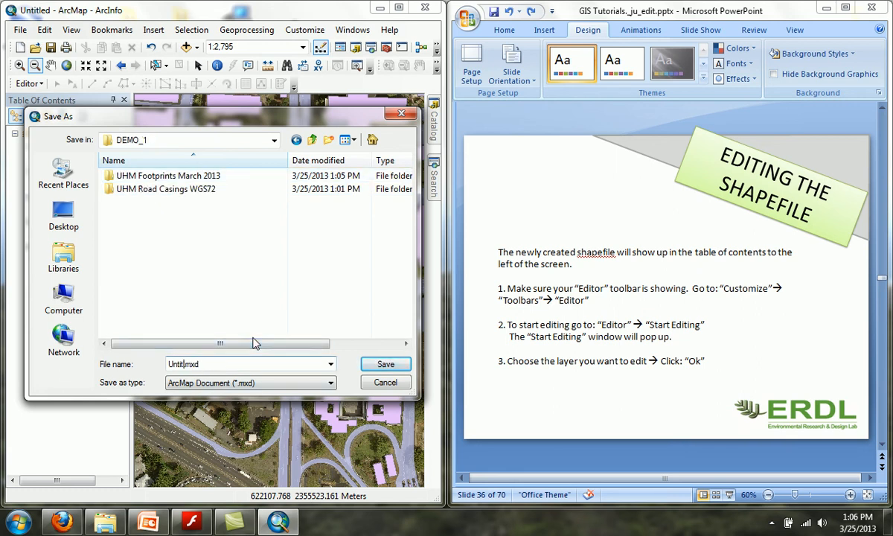
type("Map.")
left_click(385, 365)
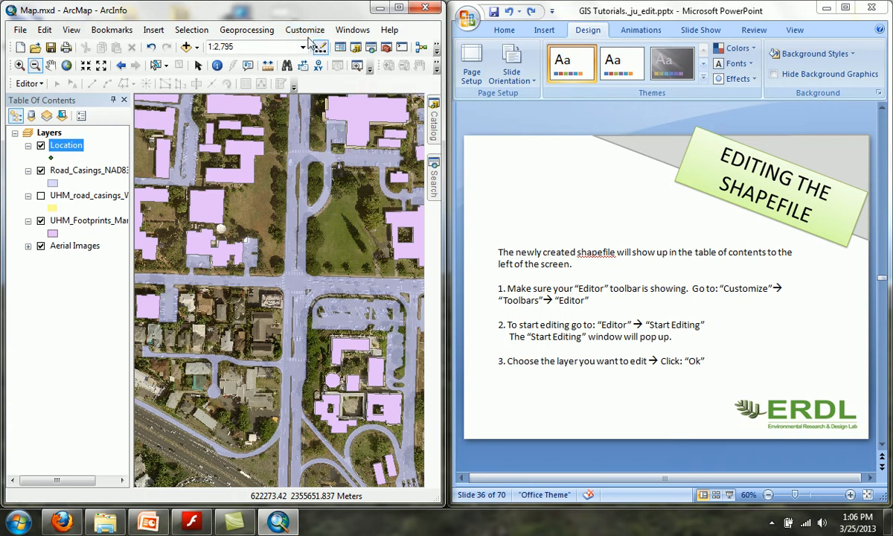
left_click(307, 32)
mouse_move(316, 48)
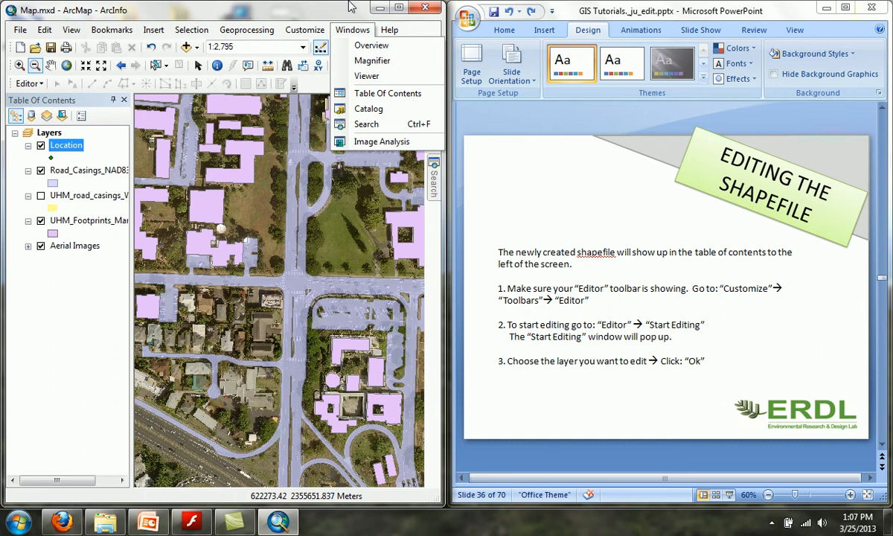
mouse_move(304, 30)
left_click(346, 7)
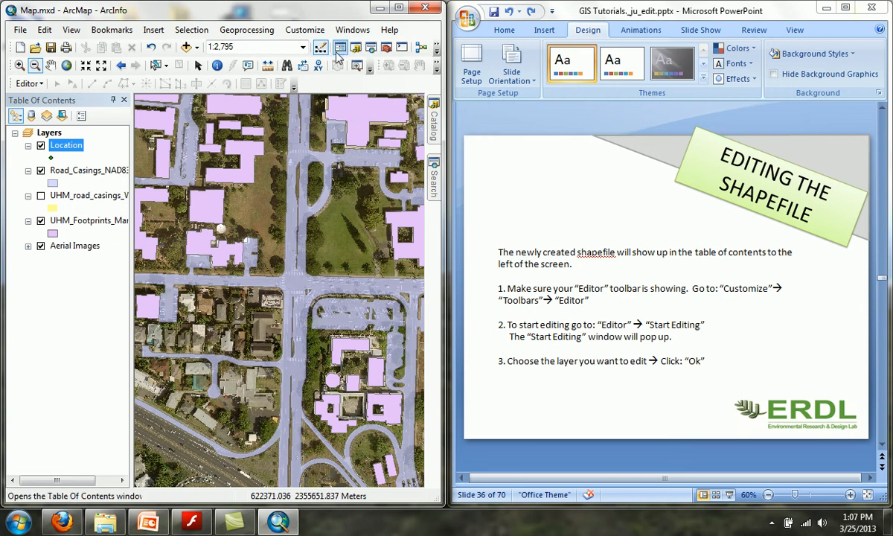
Start an edit session on the Location layer and continue past the spatial reference warnings
left_click(34, 85)
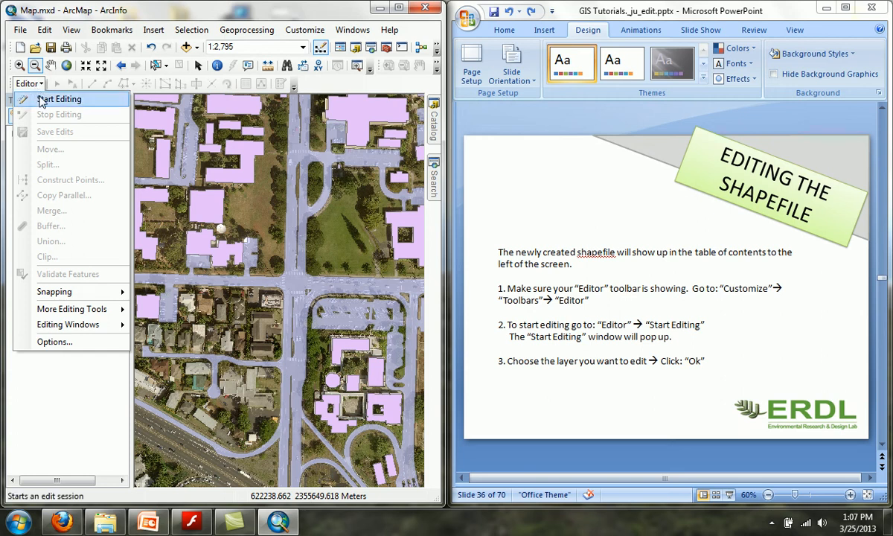
left_click(42, 105)
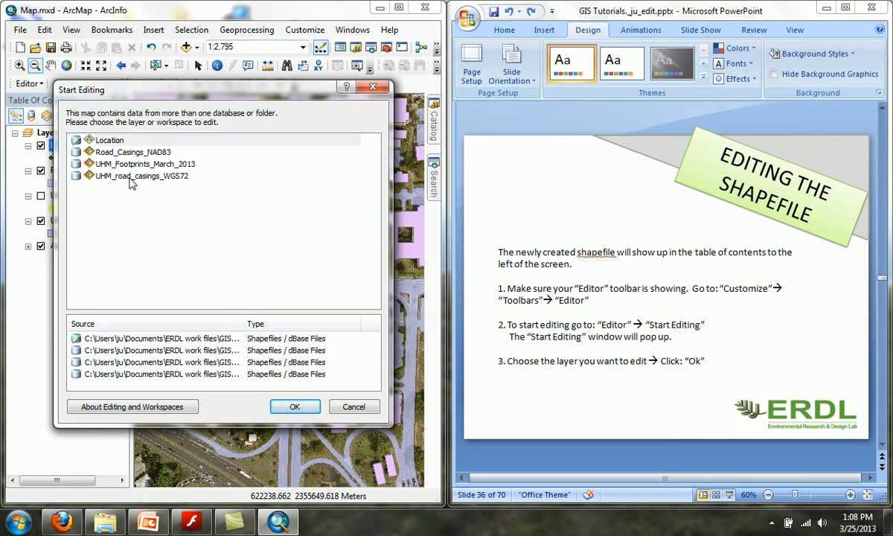
left_click(118, 139)
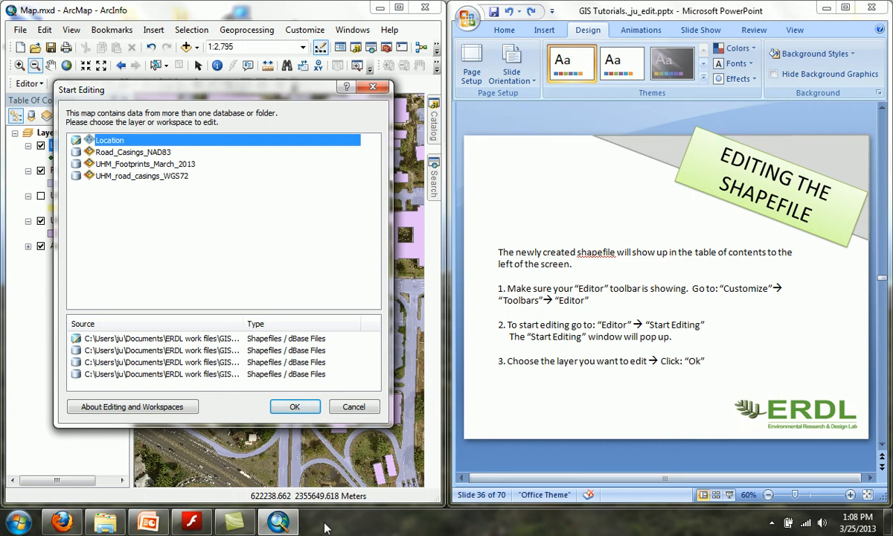
left_click(287, 409)
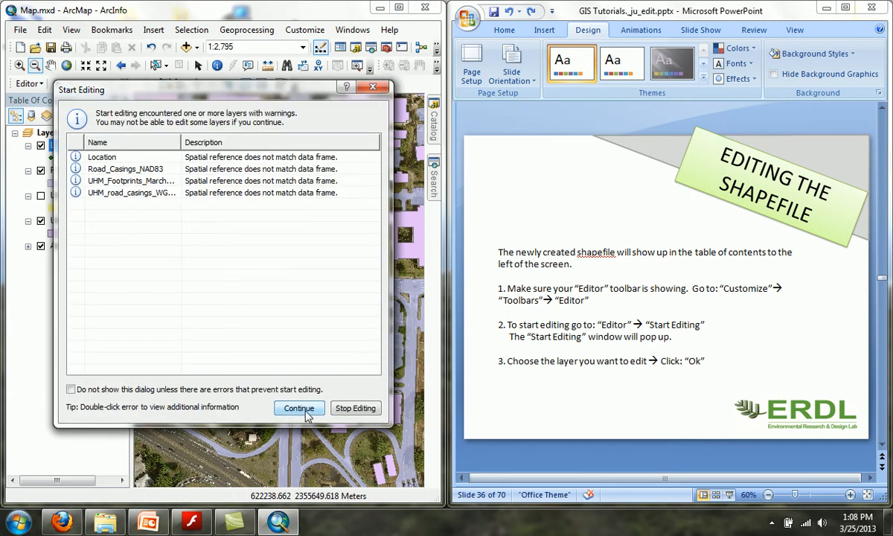
left_click(300, 410)
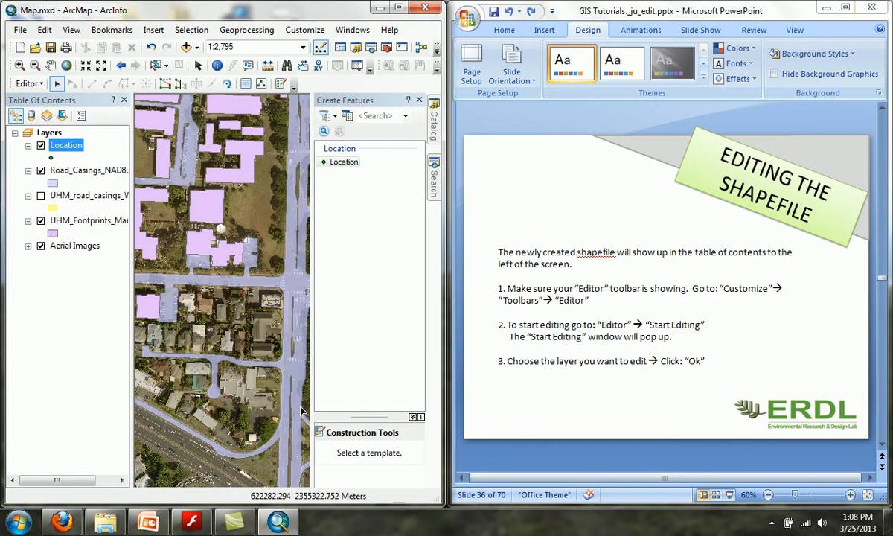
Advance the PowerPoint tutorial to slide 37, and choose the Location template with the Point construction tool in ArcMap
left_click(600, 12)
key("Page_Down")
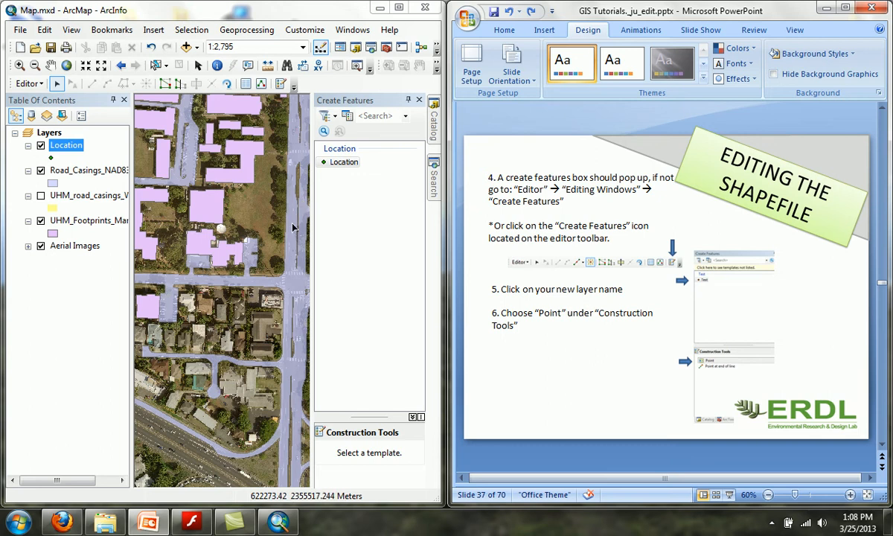
left_click(348, 165)
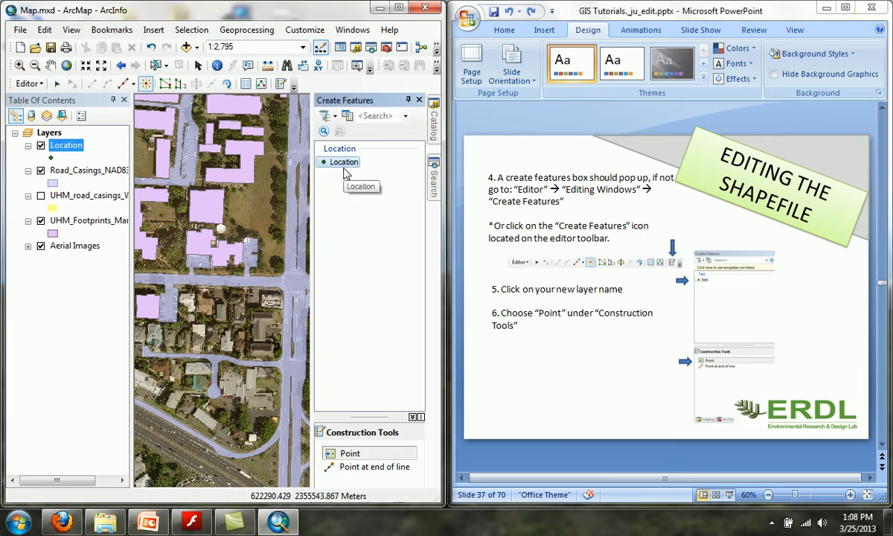
left_click(354, 454)
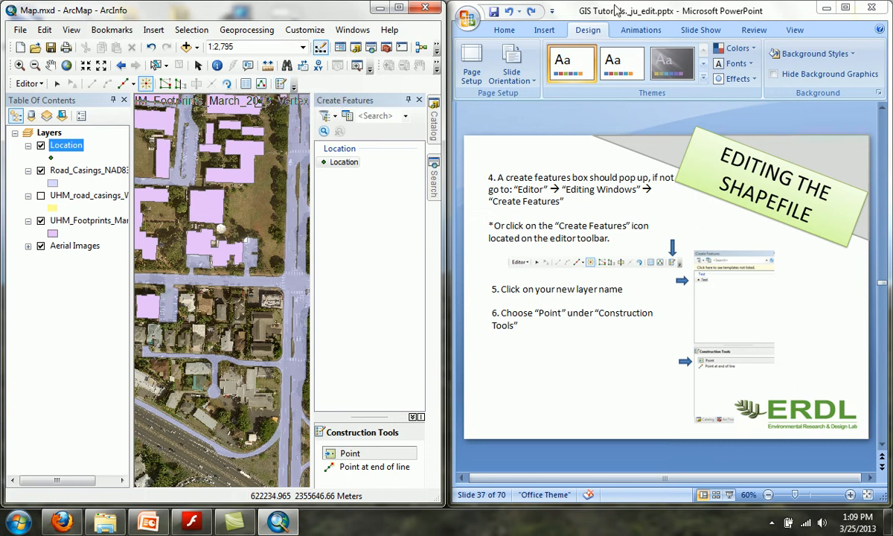
Advance the tutorial to the Scenario 1 slide and widen the map view by narrowing the Table Of Contents and Create Features
key("Page_Down")
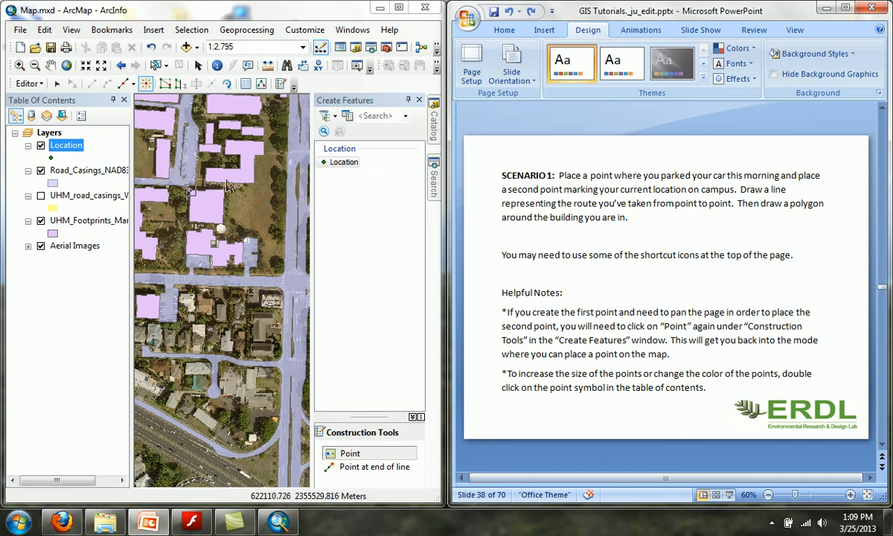
left_click_drag(131, 242, 93, 246)
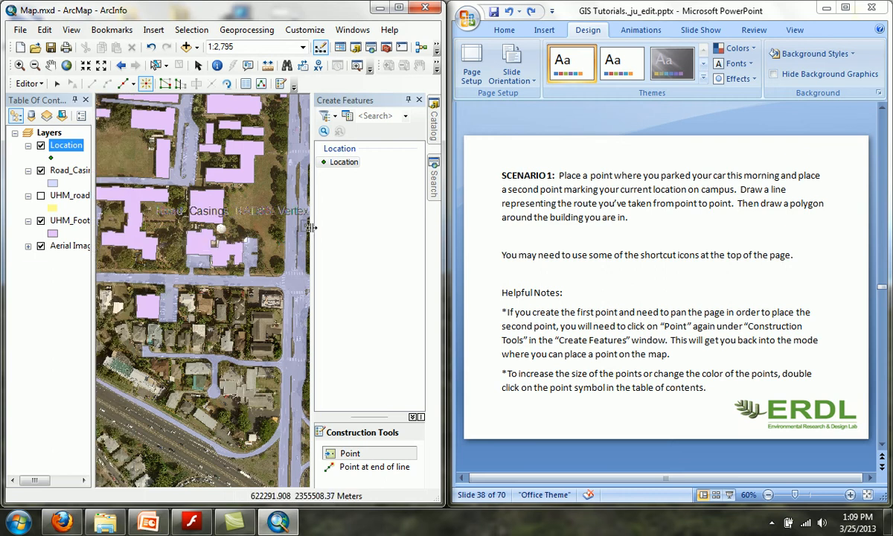
left_click_drag(312, 229, 356, 227)
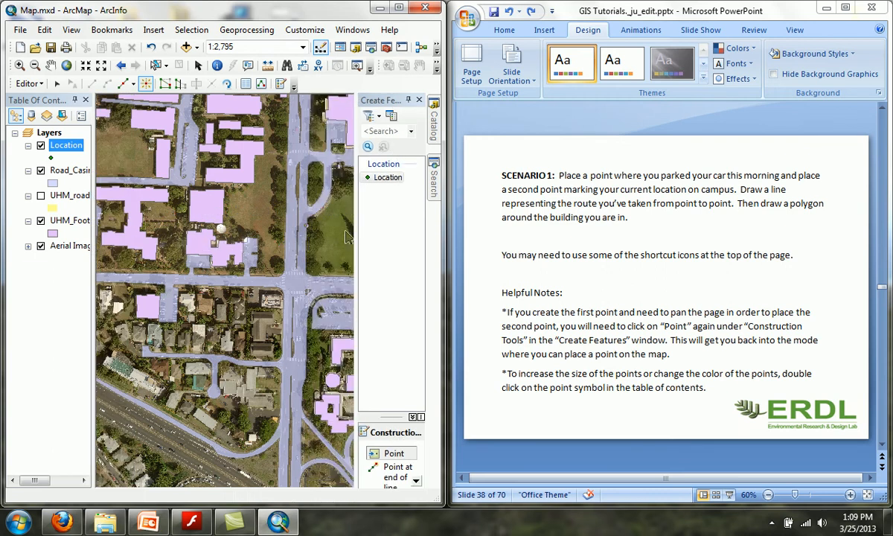
Place the parked-car point of the Location layer at the northwest road corner of the residential blocks west of campus
scroll(240, 296, "down", 3)
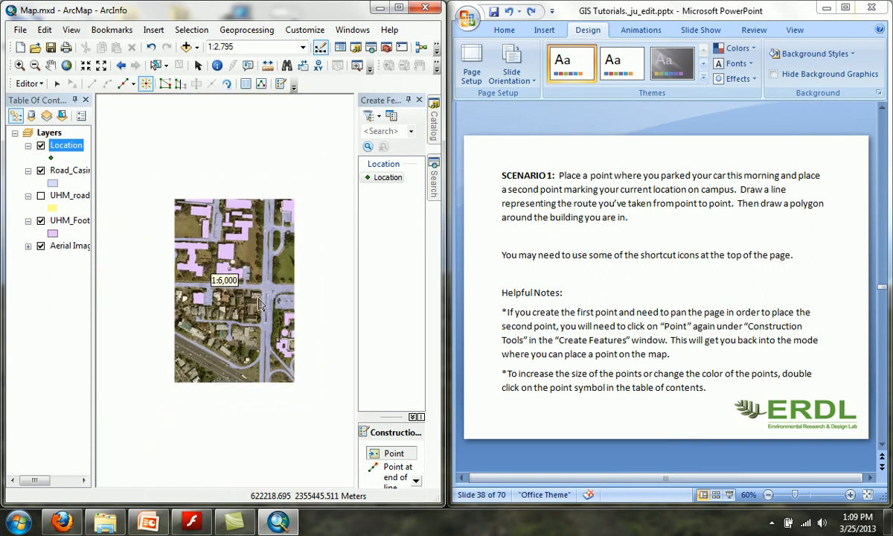
scroll(212, 318, "down", 1)
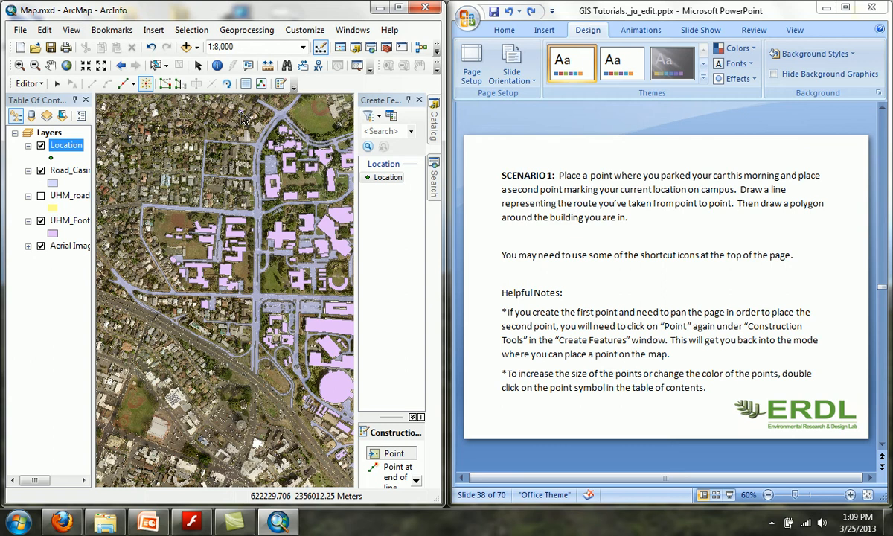
left_click(50, 66)
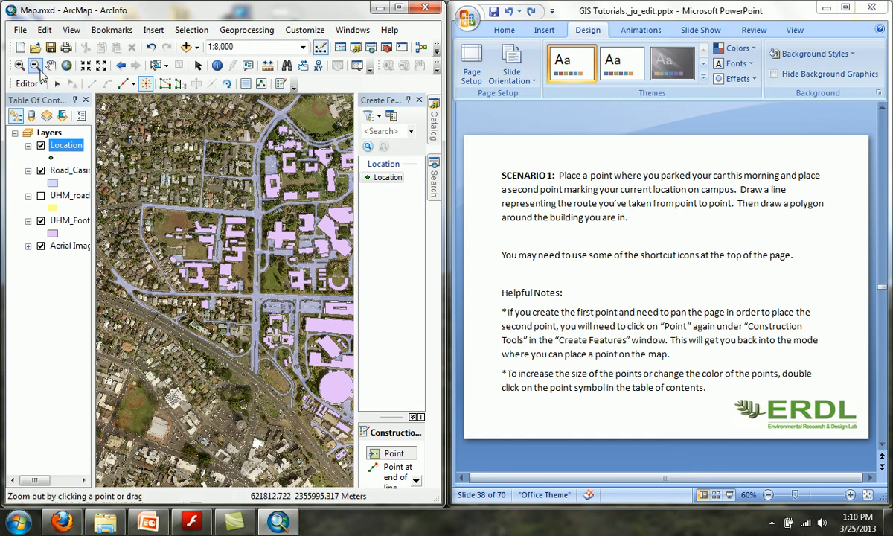
left_click_drag(250, 147, 240, 265)
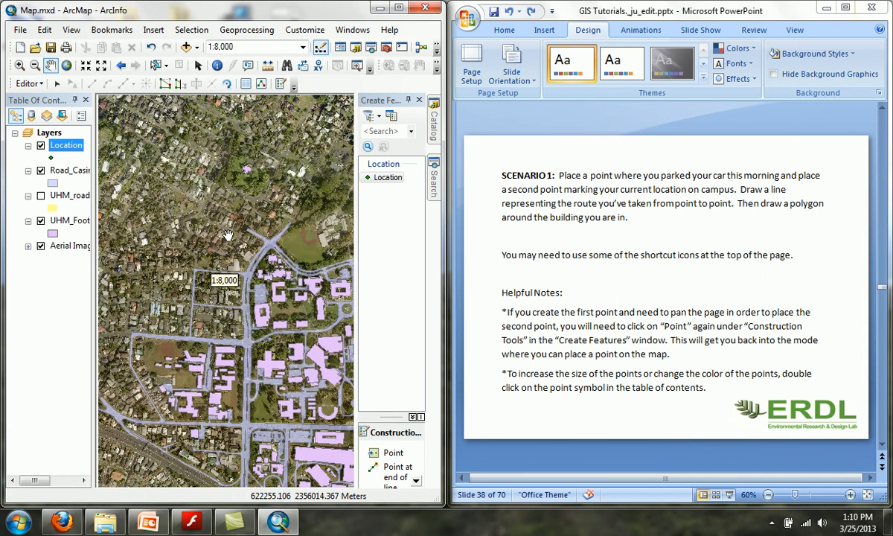
scroll(210, 220, "up", 2)
left_click(57, 83)
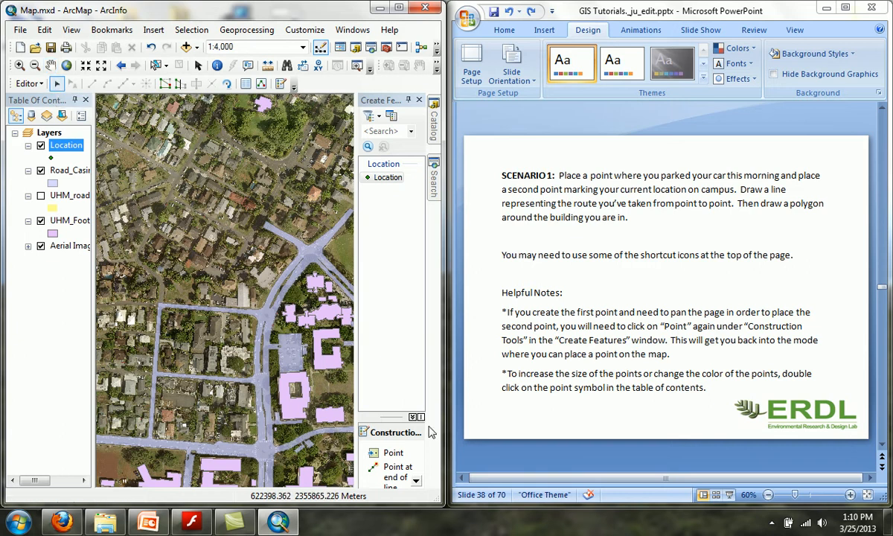
left_click(393, 455)
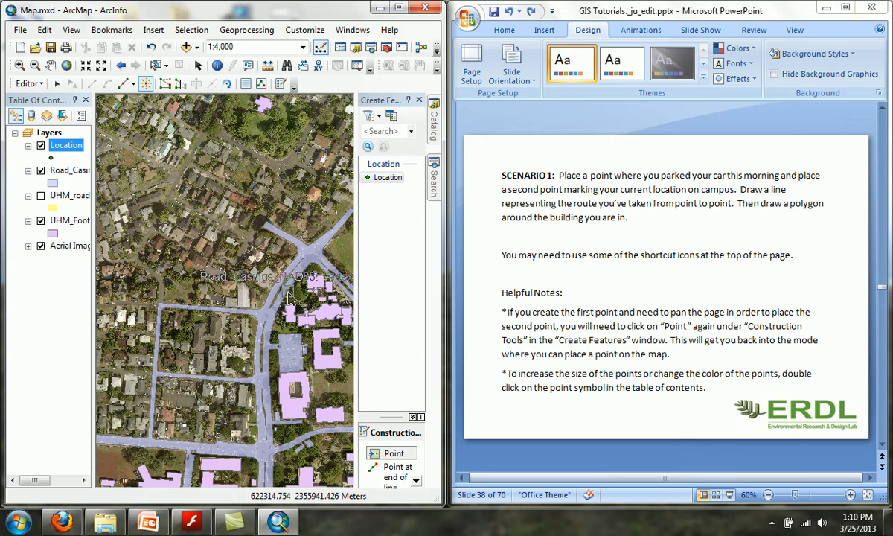
scroll(290, 298, "up", 1)
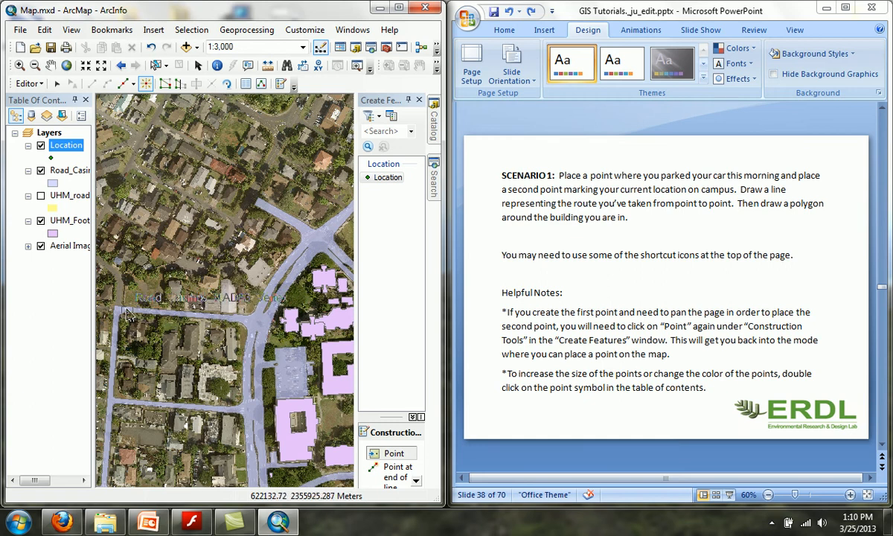
left_click(128, 312)
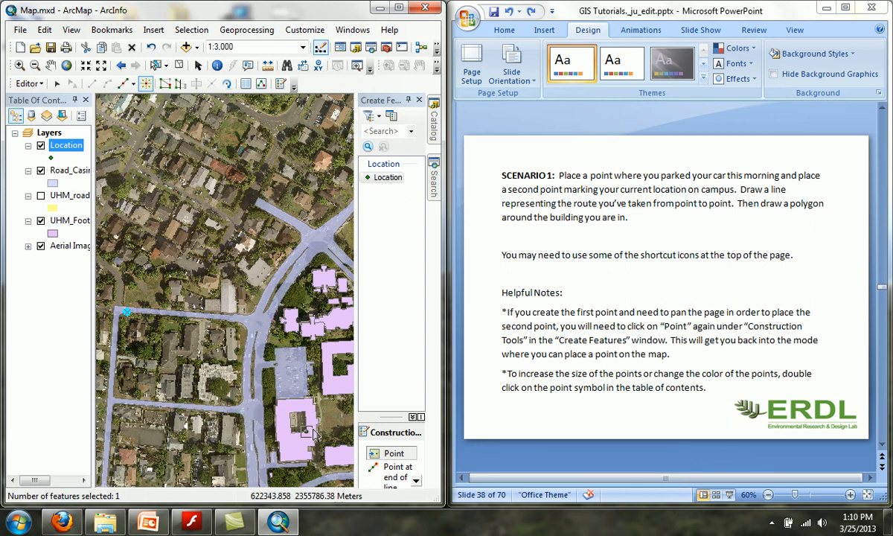
Place a second Location point on the east side of the courtyard building south of the parking lot
scroll(321, 439, "up", 4)
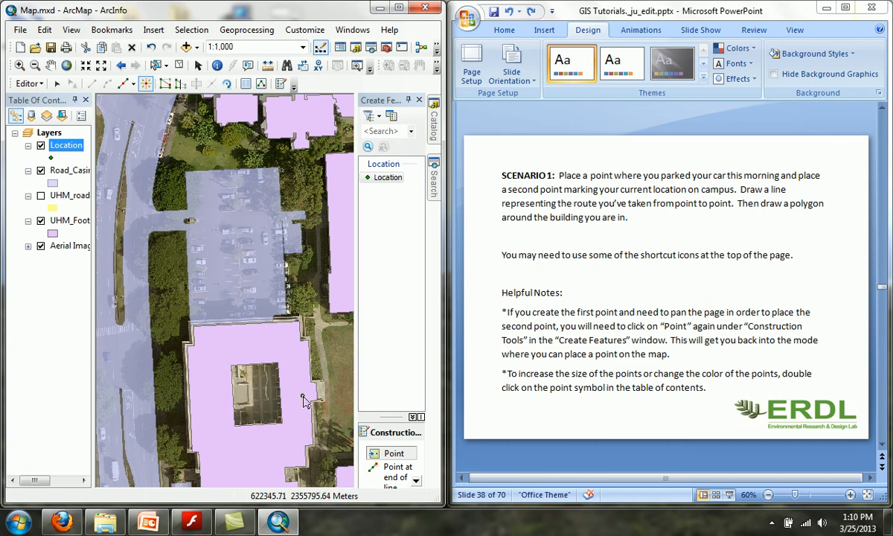
left_click(304, 403)
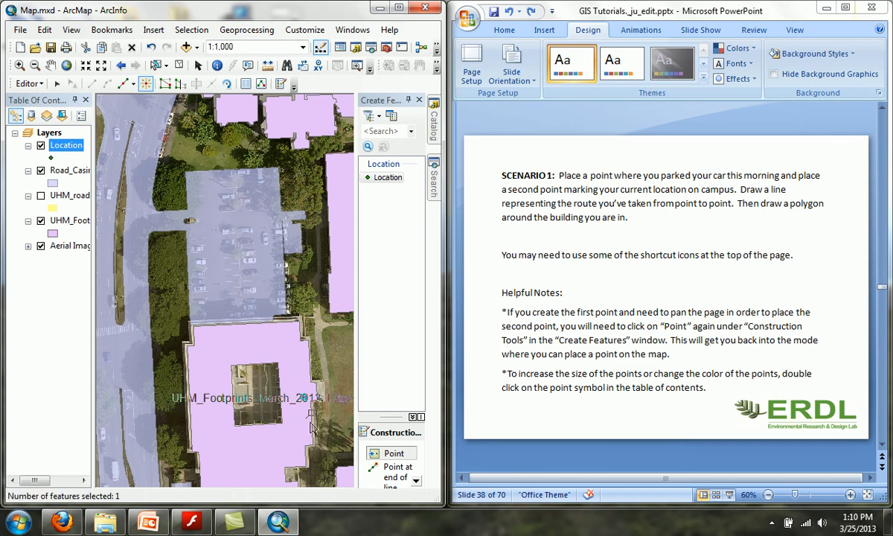
scroll(321, 430, "up", 1)
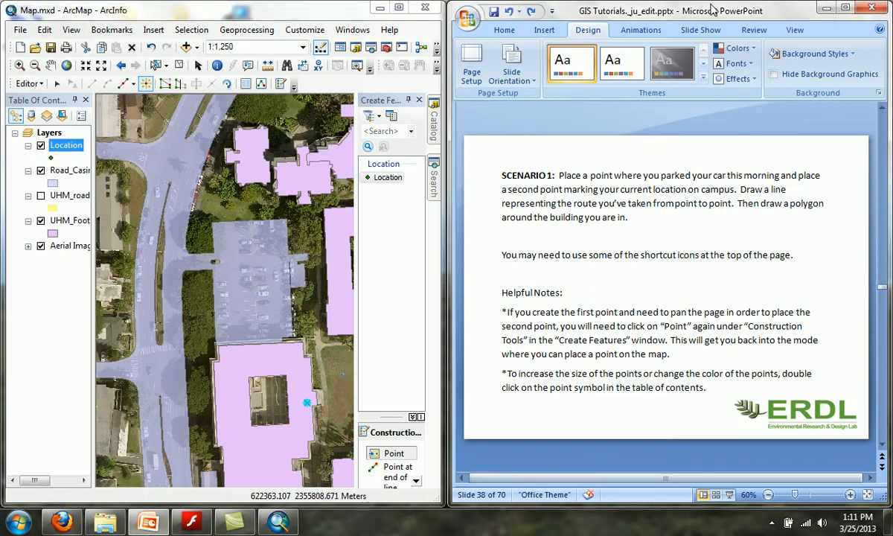
Advance the tutorial to slide 39, then save the Location point edits and stop editing
key("Page_Down")
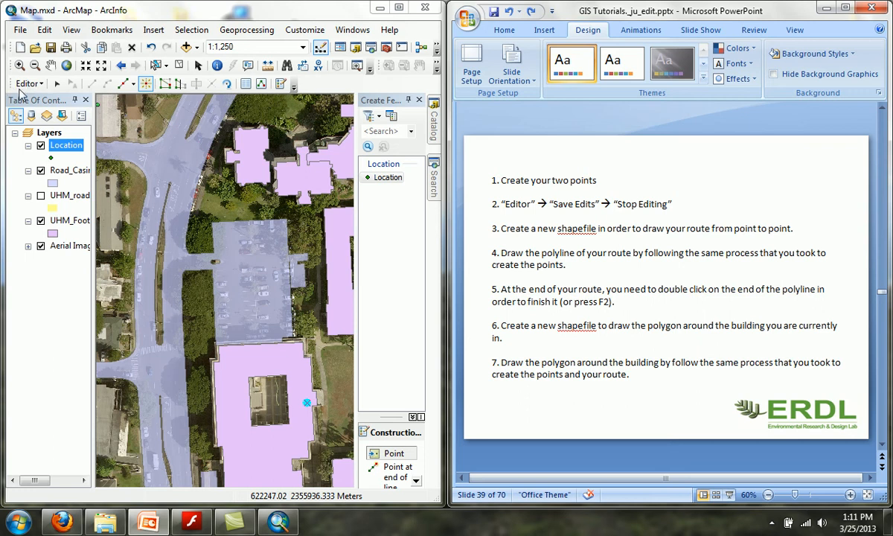
left_click(22, 88)
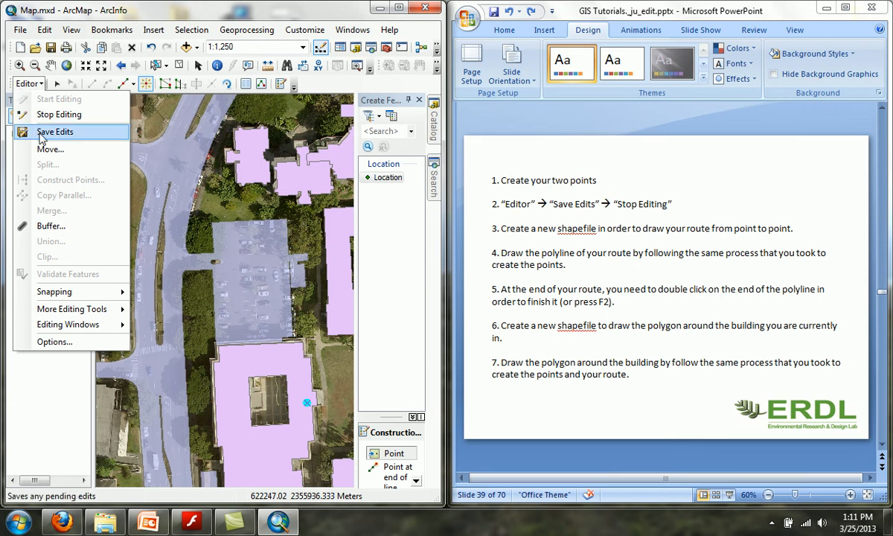
left_click(41, 132)
left_click(31, 84)
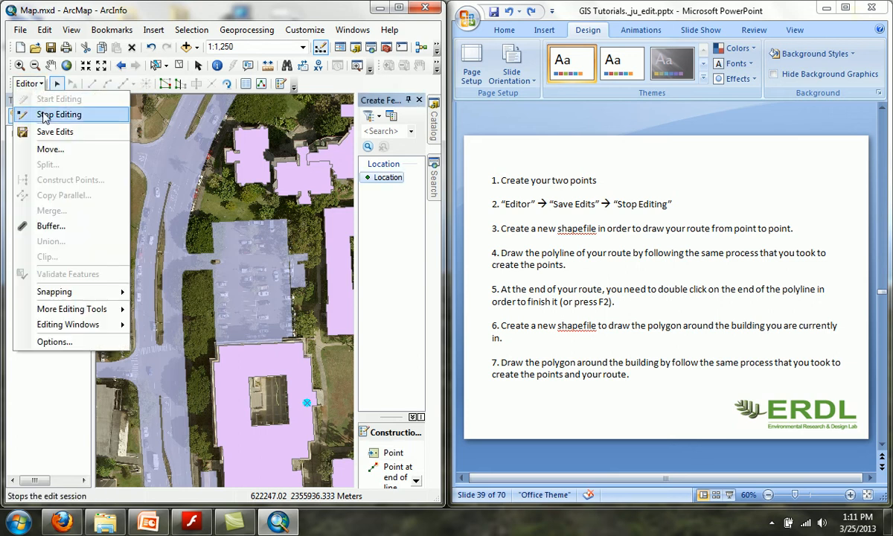
left_click(45, 115)
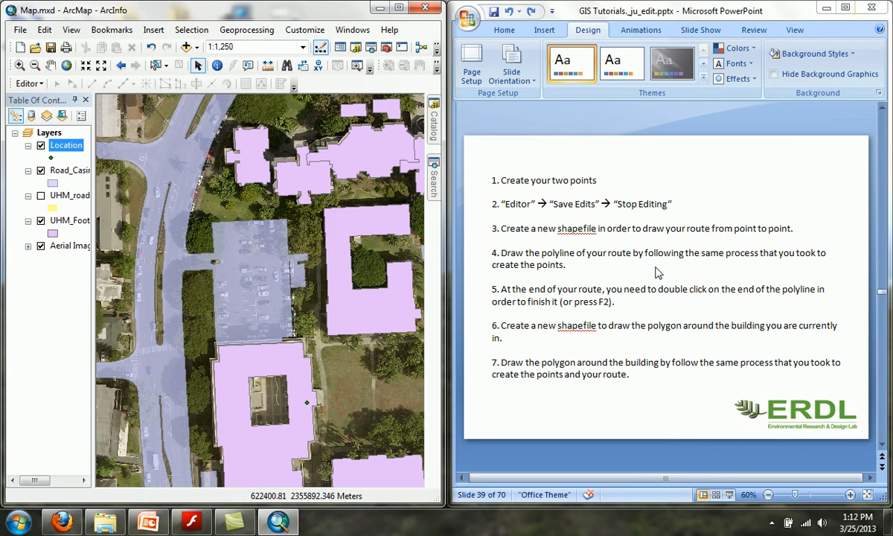
Open the Catalog to access the GIS_Tutorials folders for creating a new shapefile
left_click(436, 123)
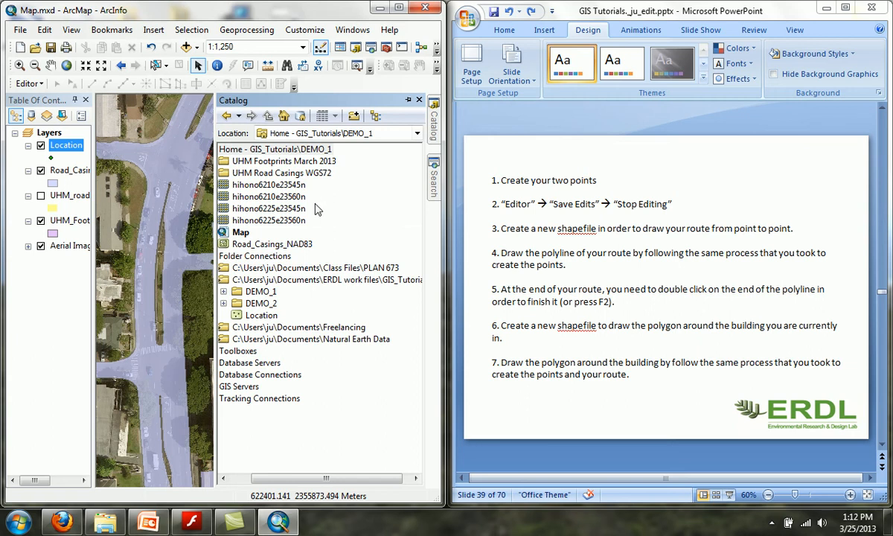